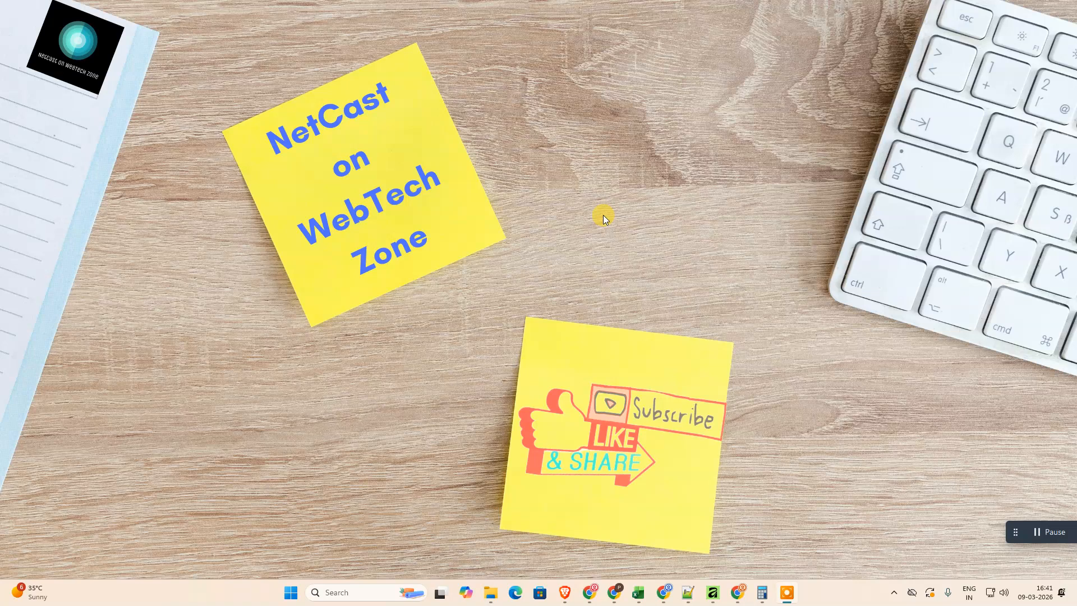
# Step: Switch to Canva in the browser and search its templates for "pdf"
pyautogui.rightClick(504, 143)
pyautogui.click(540, 189)
pyautogui.hotkey('alt', 'Tab')
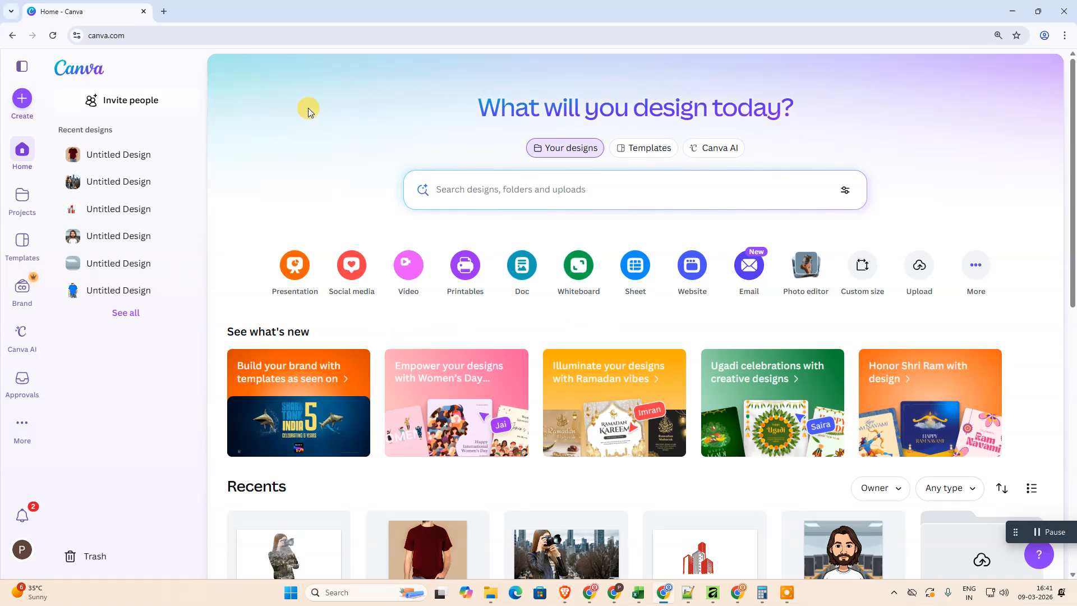
pyautogui.click(662, 148)
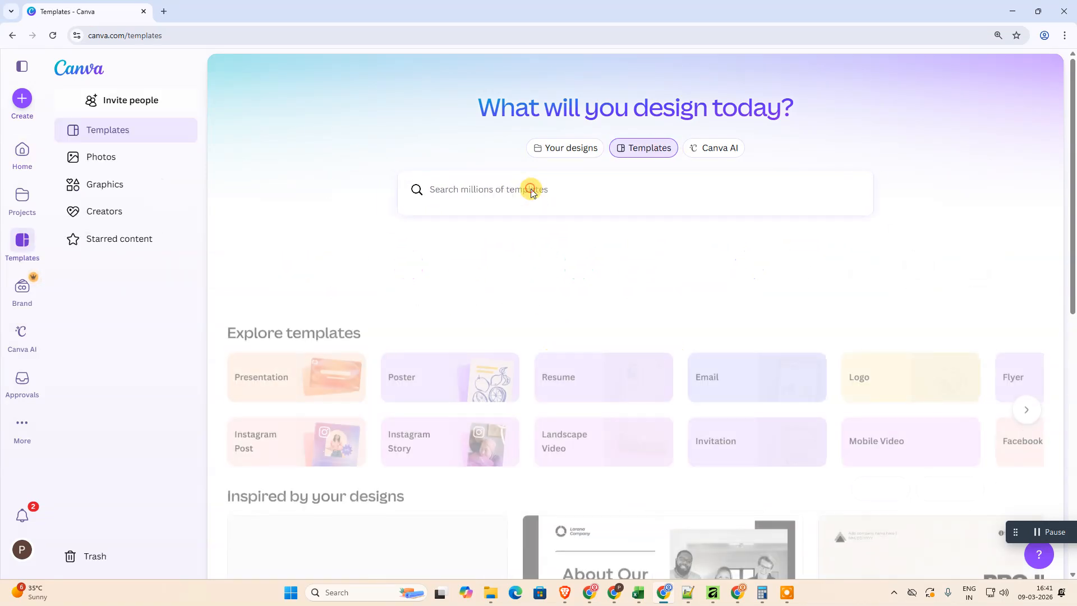
pyautogui.click(532, 189)
pyautogui.write('pdf')
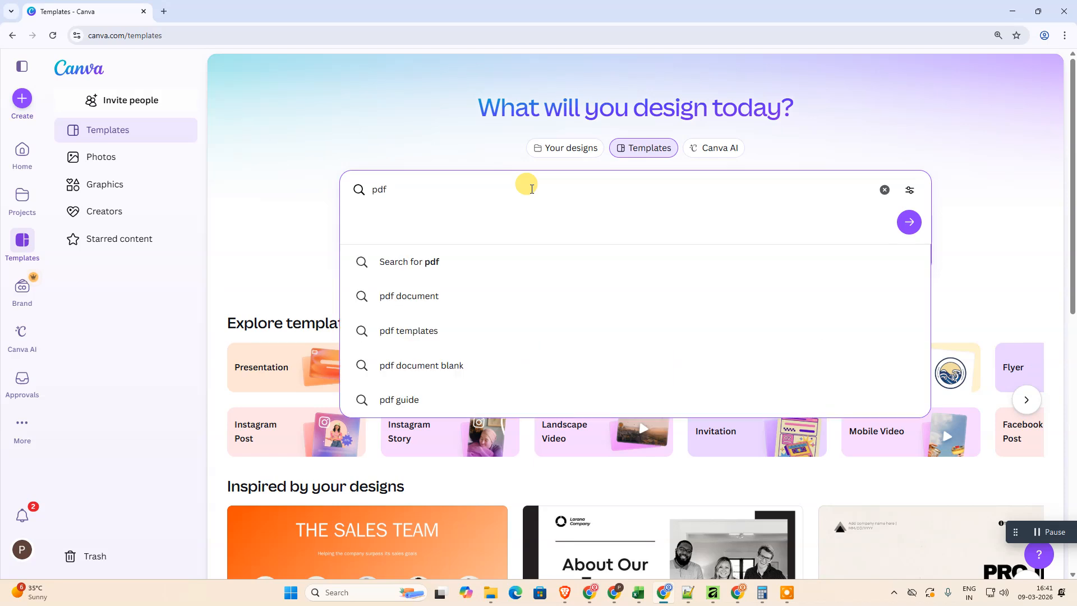
pyautogui.click(443, 269)
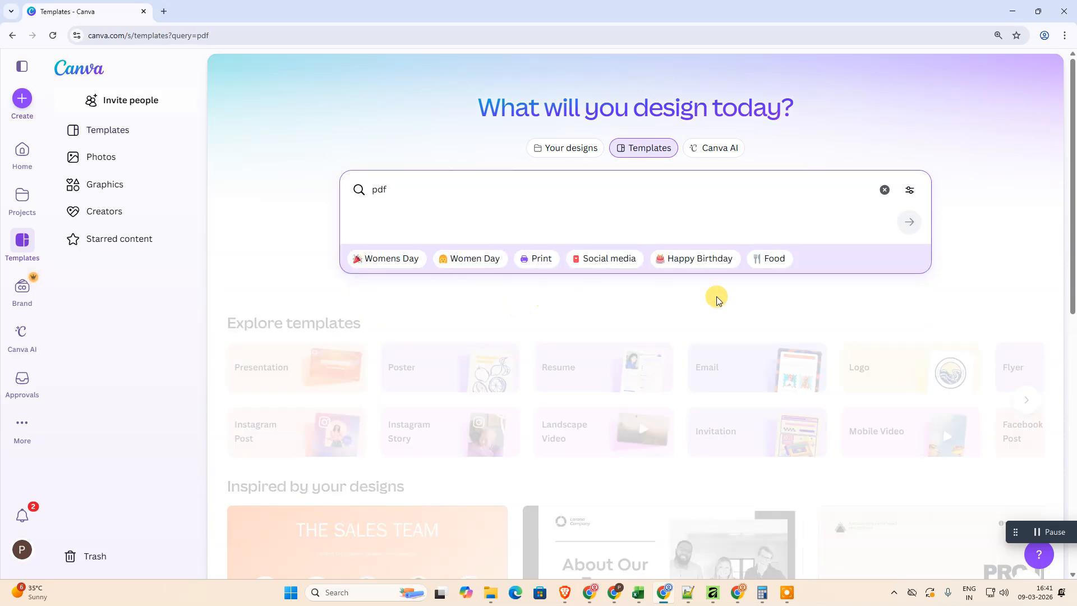
# Step: Open the "Startup Business Plan in Purple Peach Gradient Style" template for customizing in the editor
pyautogui.scroll(-2, 617, 331)
pyautogui.click(866, 292)
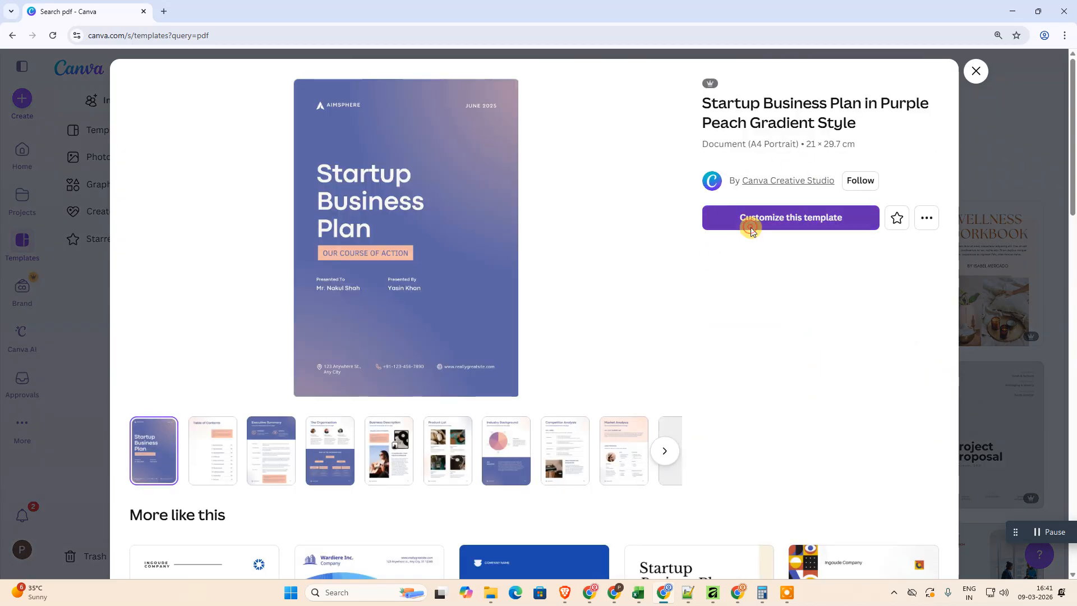
pyautogui.click(748, 225)
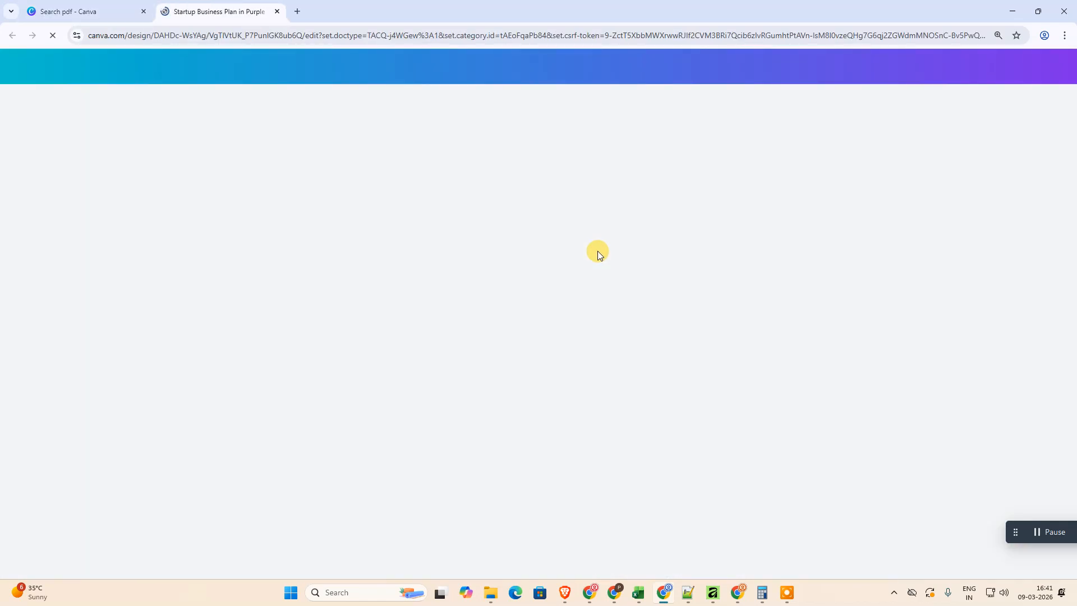
pyautogui.scroll(-15, 597, 283)
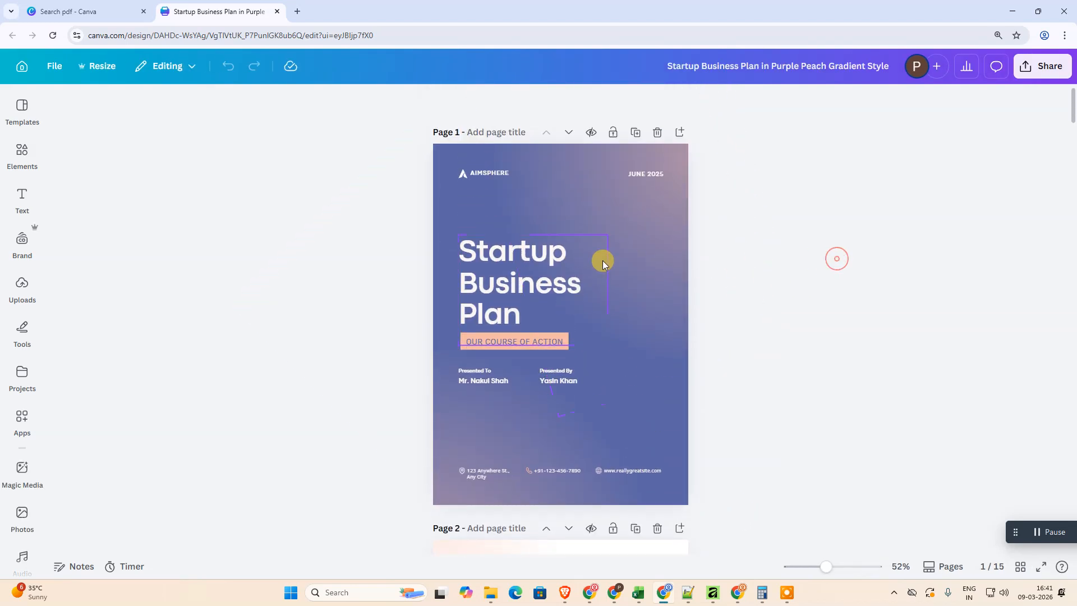
# Step: Return to the template search results and view the design types offered for creating a new design
pyautogui.click(72, 14)
pyautogui.click(126, 147)
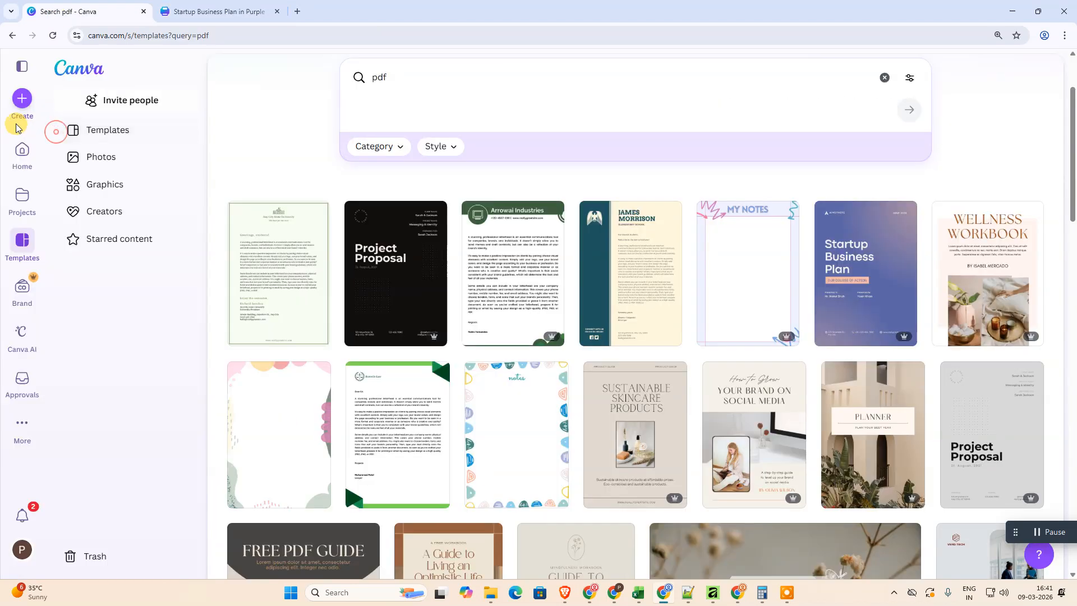
pyautogui.click(22, 99)
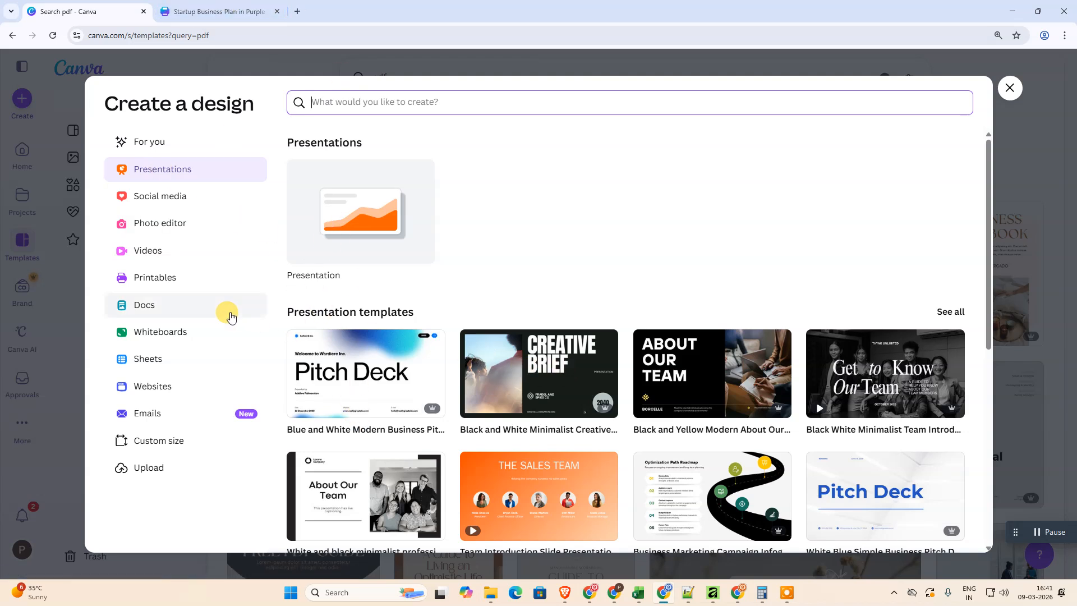
pyautogui.click(1010, 88)
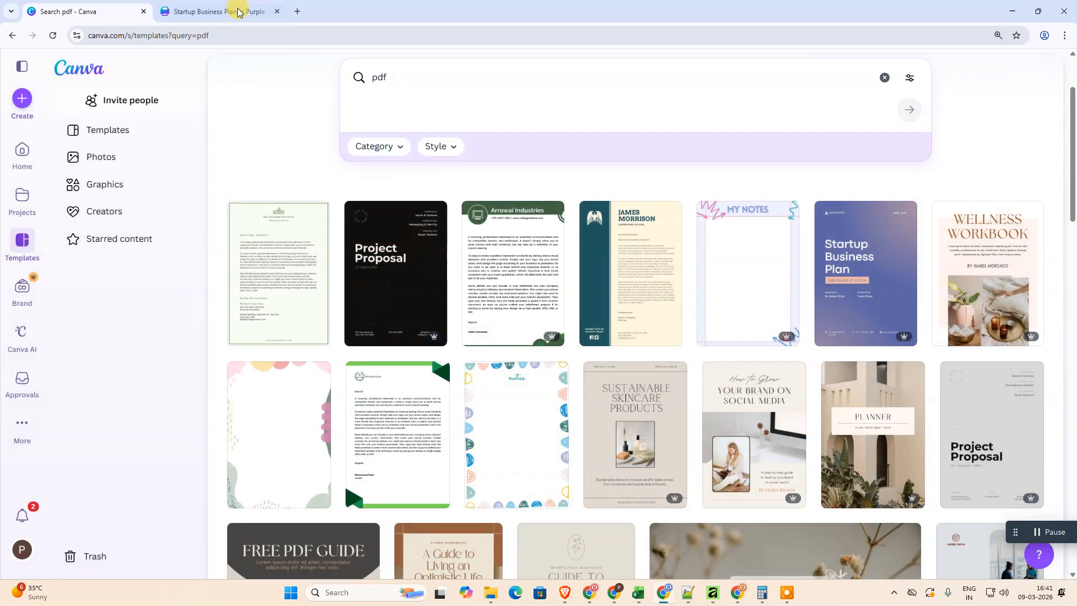
# Step: Review the first pages of the business plan template, including the executive summary table, and return to the cover
pyautogui.click(204, 7)
pyautogui.scroll(-10, 691, 348)
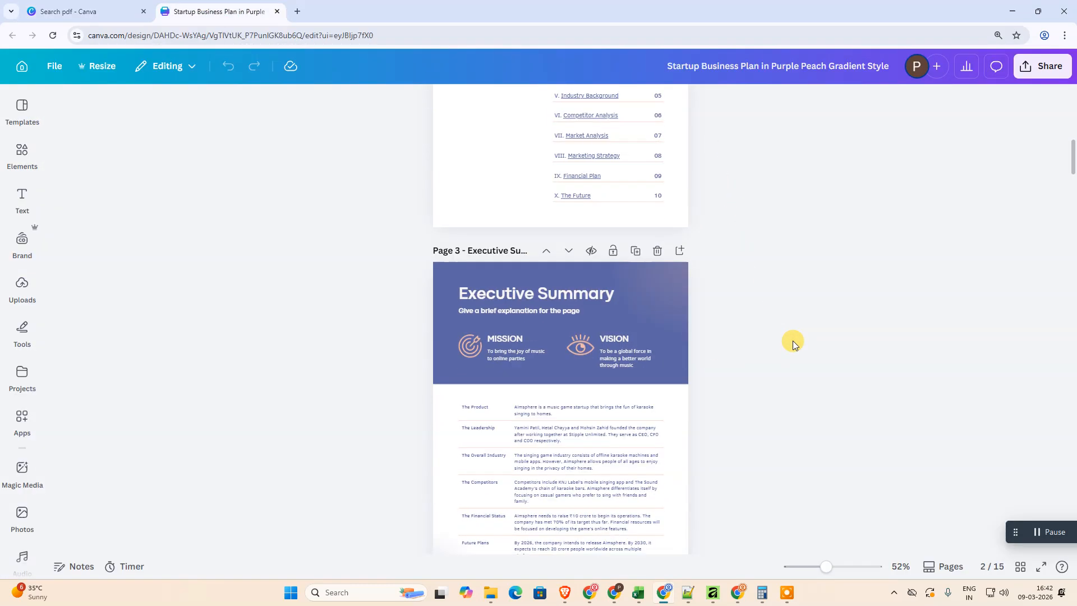
pyautogui.scroll(-4, 792, 341)
pyautogui.click(589, 305)
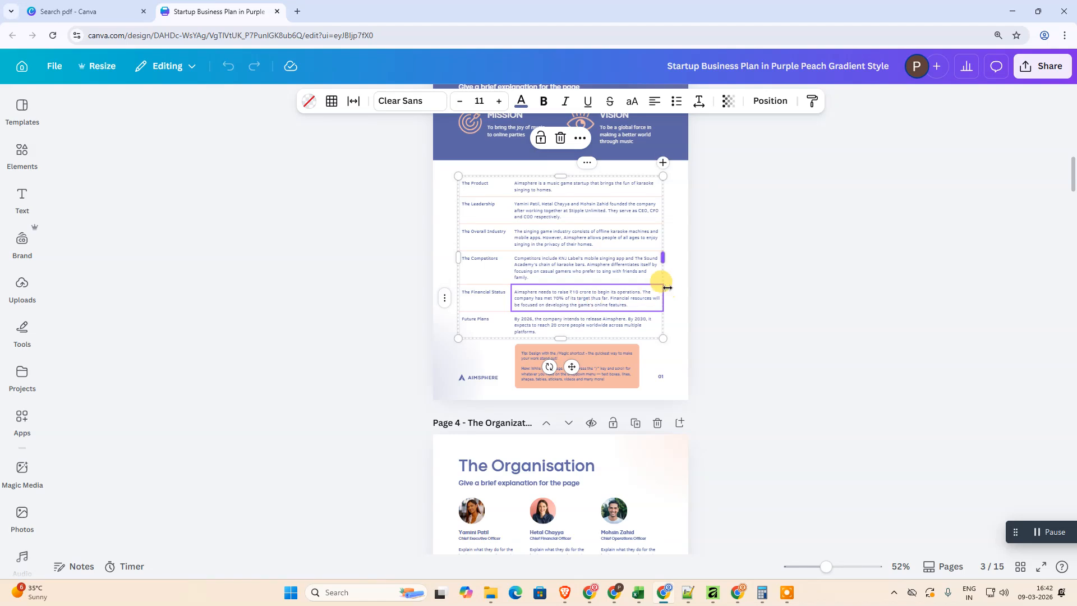
pyautogui.scroll(4, 659, 283)
pyautogui.scroll(10, 668, 292)
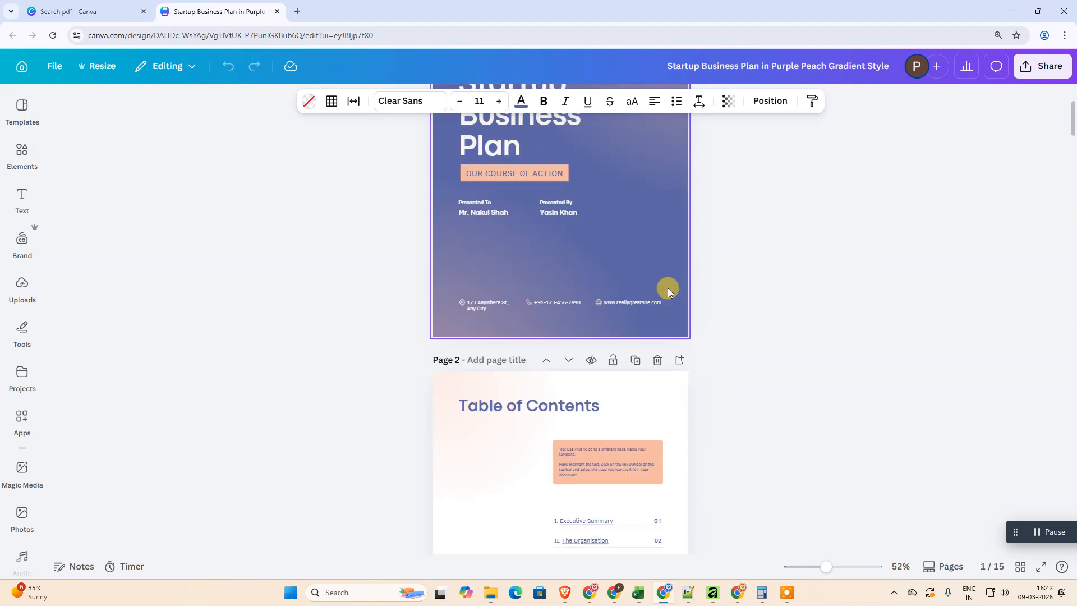
pyautogui.scroll(3, 648, 294)
# Step: Replace the website address at the foot of the cover page with "netcast website"
pyautogui.click(632, 265)
pyautogui.click(625, 474)
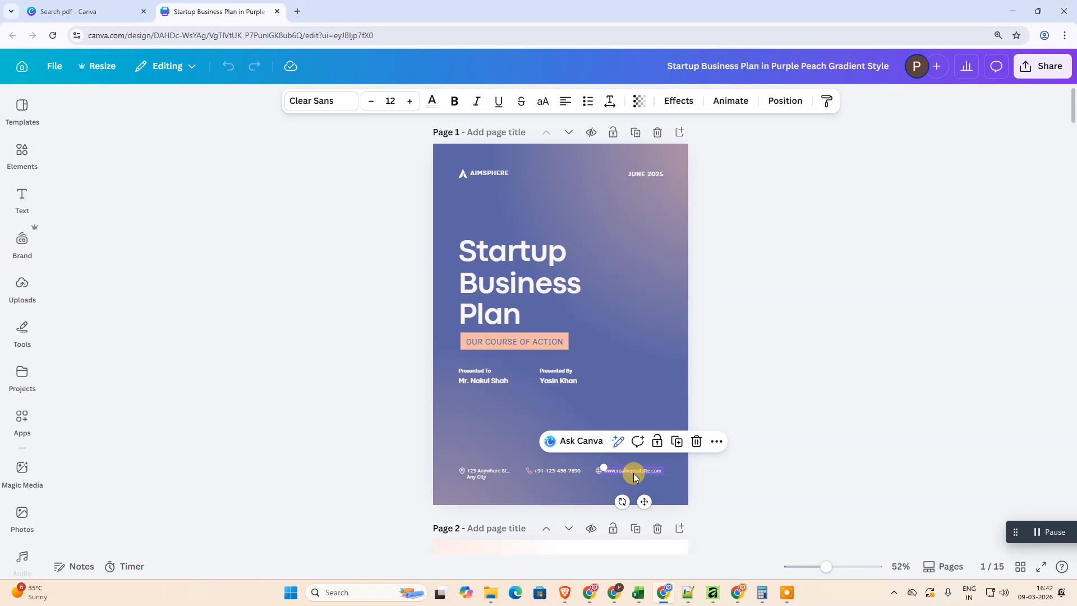
pyautogui.click(856, 567)
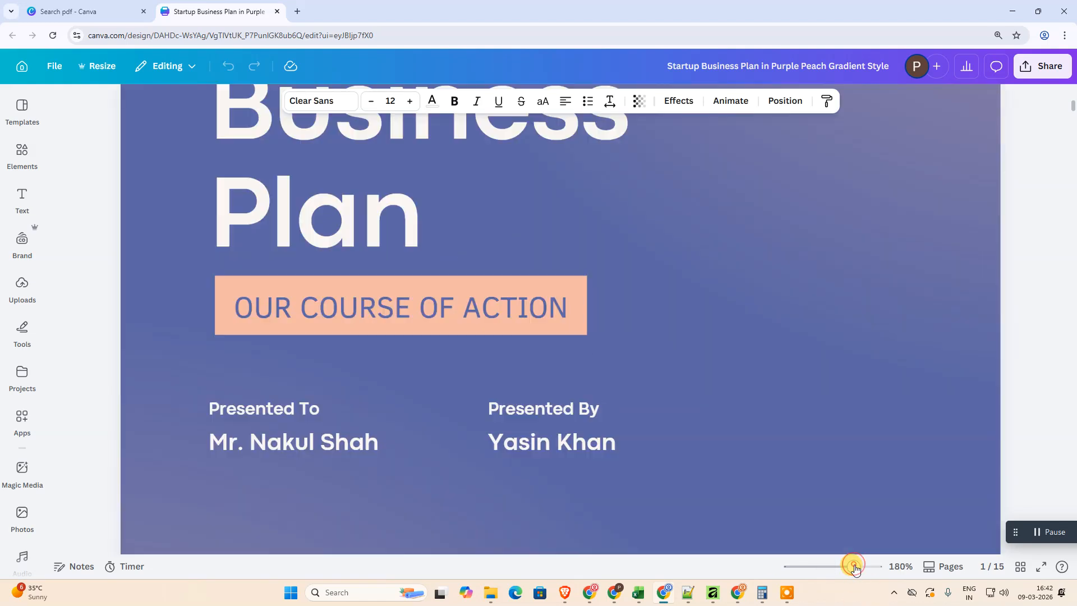
pyautogui.click(785, 412)
pyautogui.scroll(-5, 803, 460)
pyautogui.scroll(-2, 804, 460)
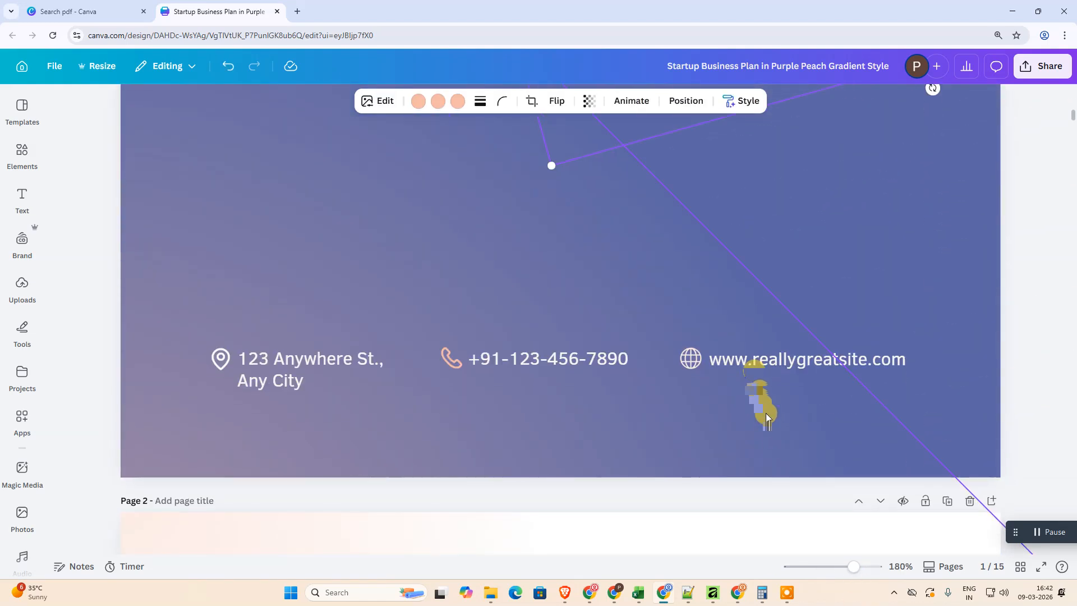
pyautogui.click(755, 363)
pyautogui.click(735, 362)
pyautogui.click(526, 365)
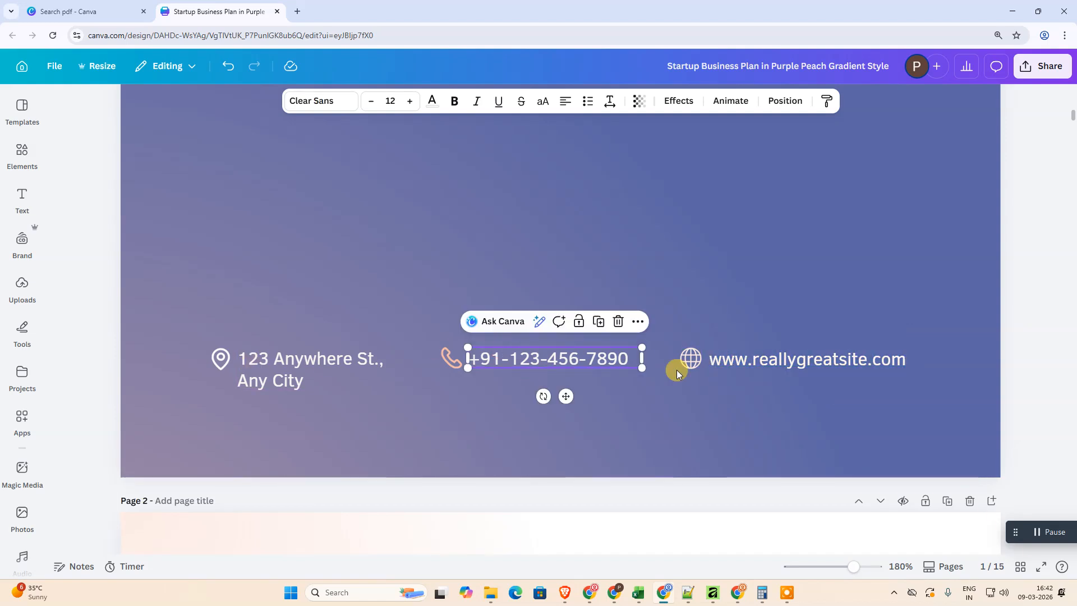
pyautogui.doubleClick(728, 361)
pyautogui.write('h')
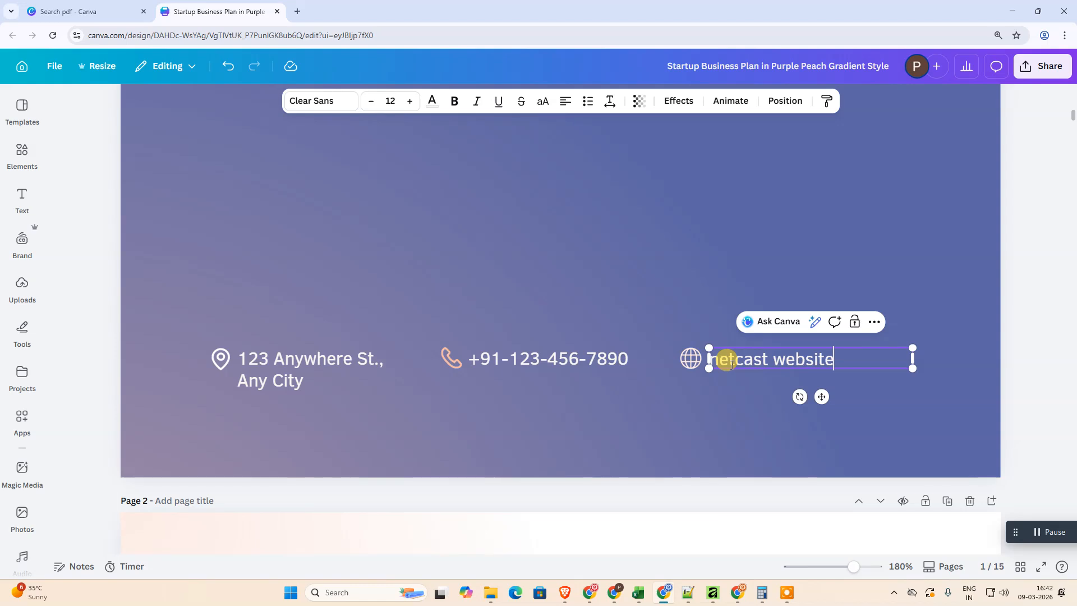
pyautogui.click(729, 371)
pyautogui.click(734, 366)
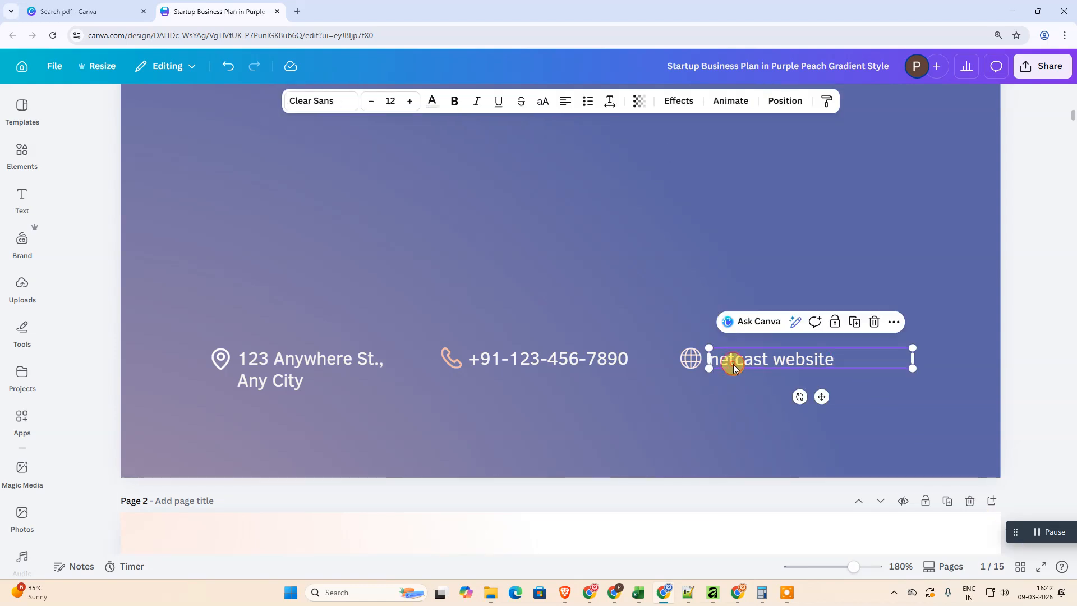
pyautogui.scroll(-8, 735, 384)
pyautogui.scroll(10, 767, 435)
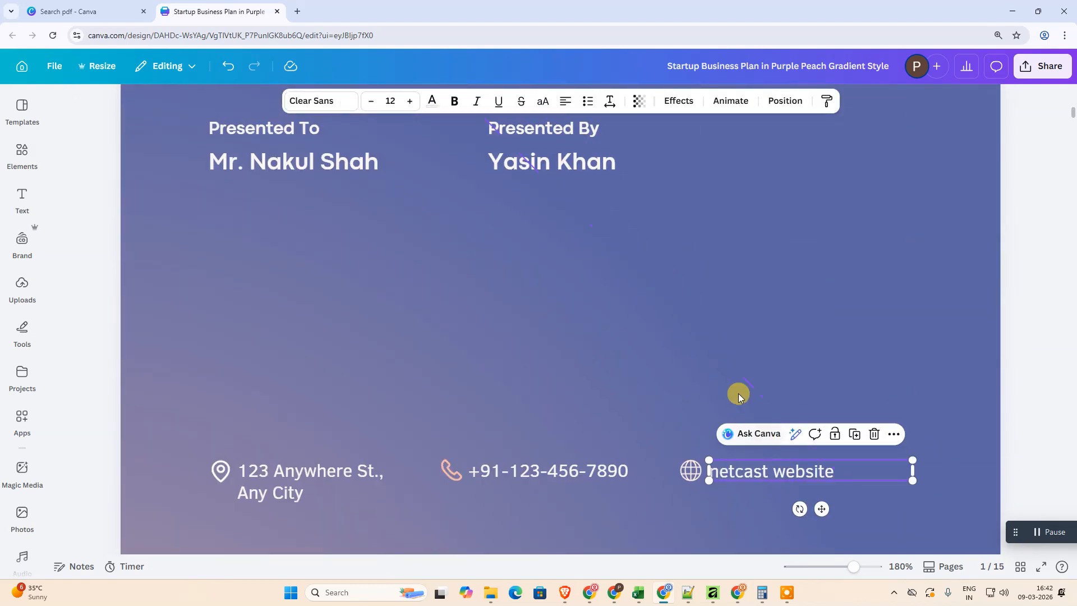
pyautogui.click(707, 467)
pyautogui.click(739, 473)
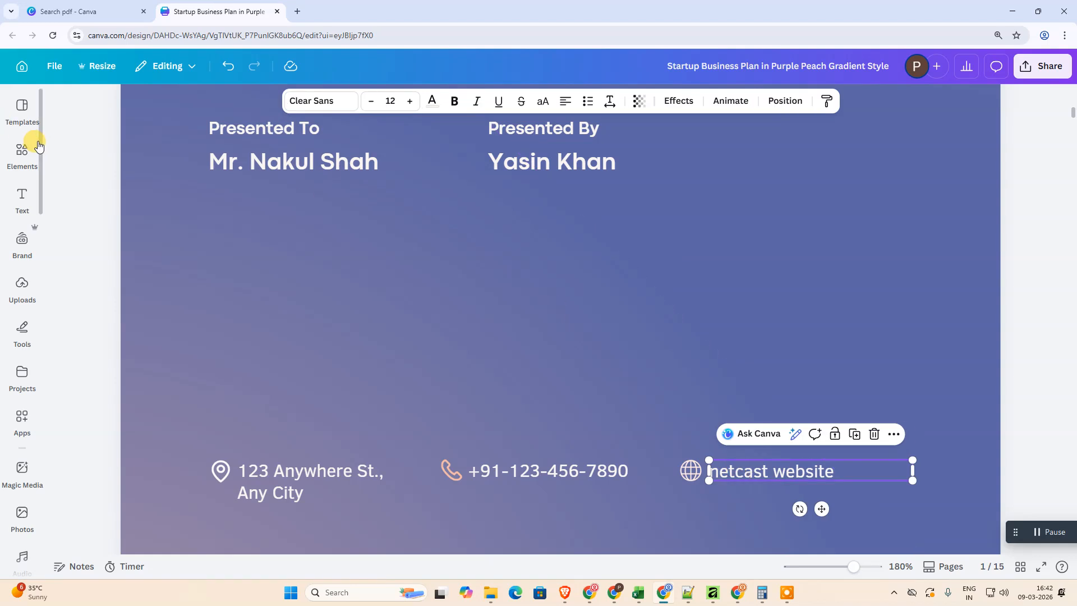
# Step: Search the design elements for "button" and narrow the search to "website button"
pyautogui.click(20, 158)
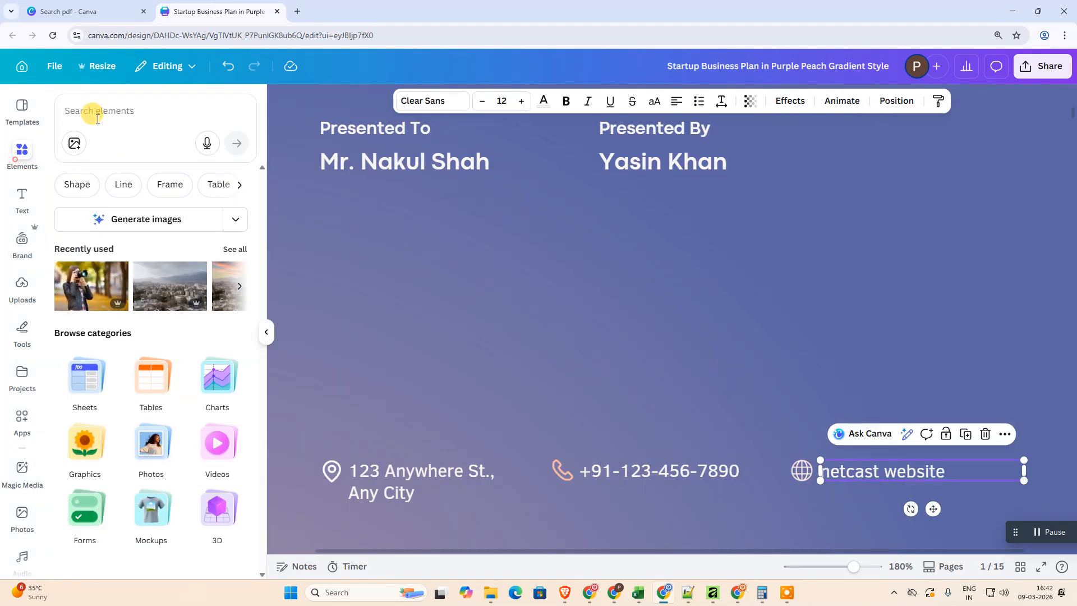
pyautogui.click(100, 111)
pyautogui.write('but')
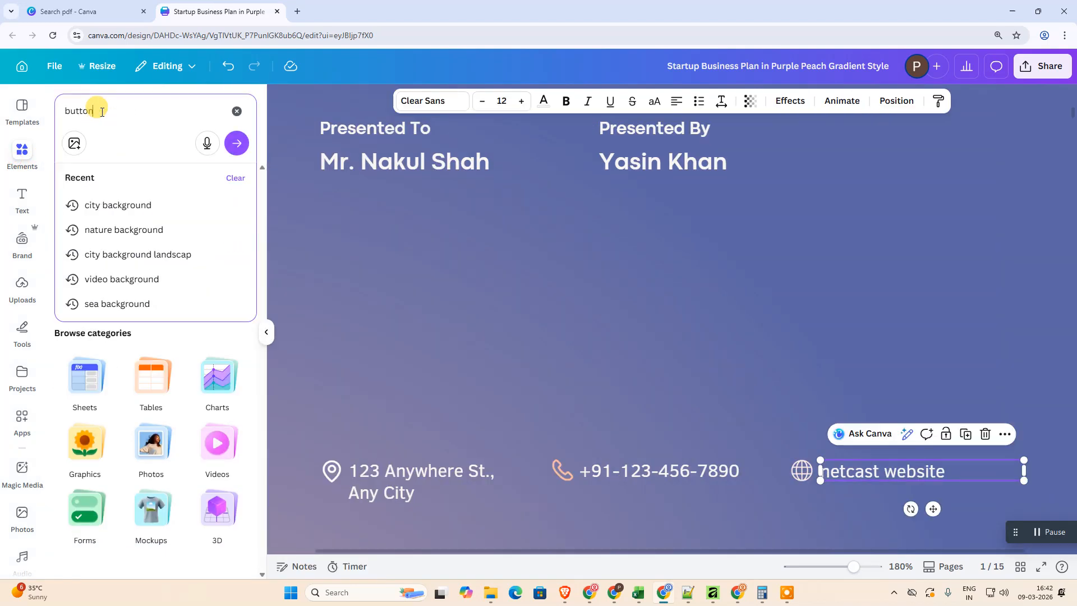
pyautogui.write('ton')
pyautogui.press('Return')
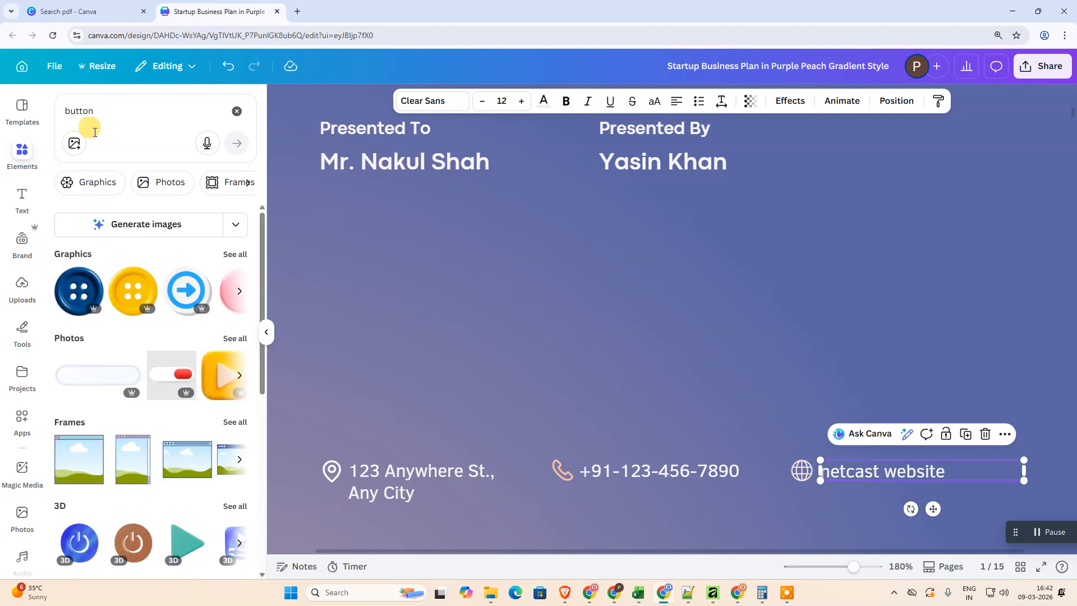
pyautogui.doubleClick(102, 114)
pyautogui.write('web')
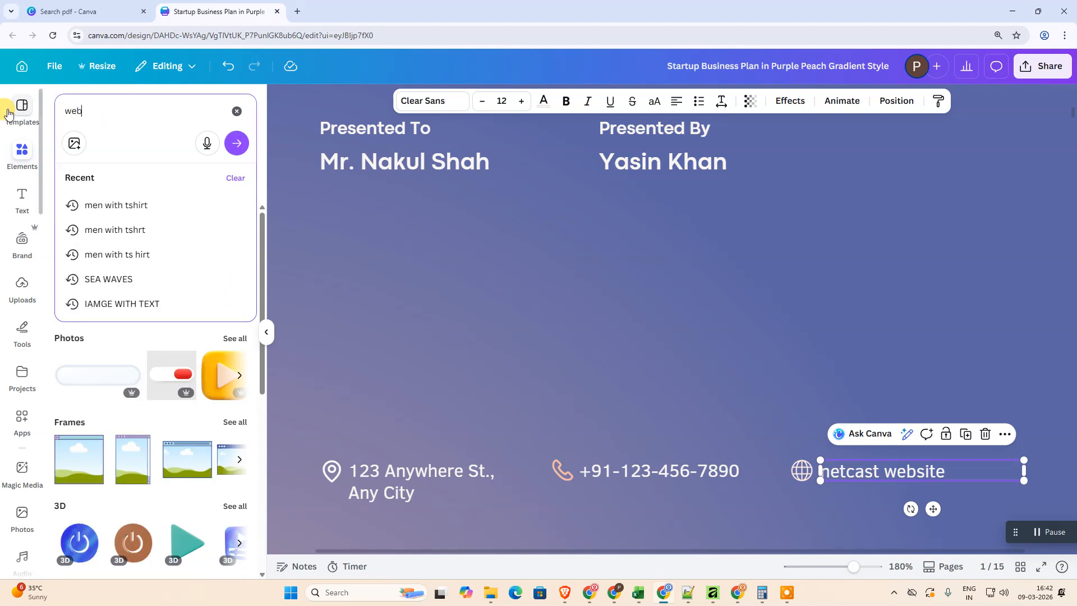
pyautogui.write('site button')
pyautogui.press('Return')
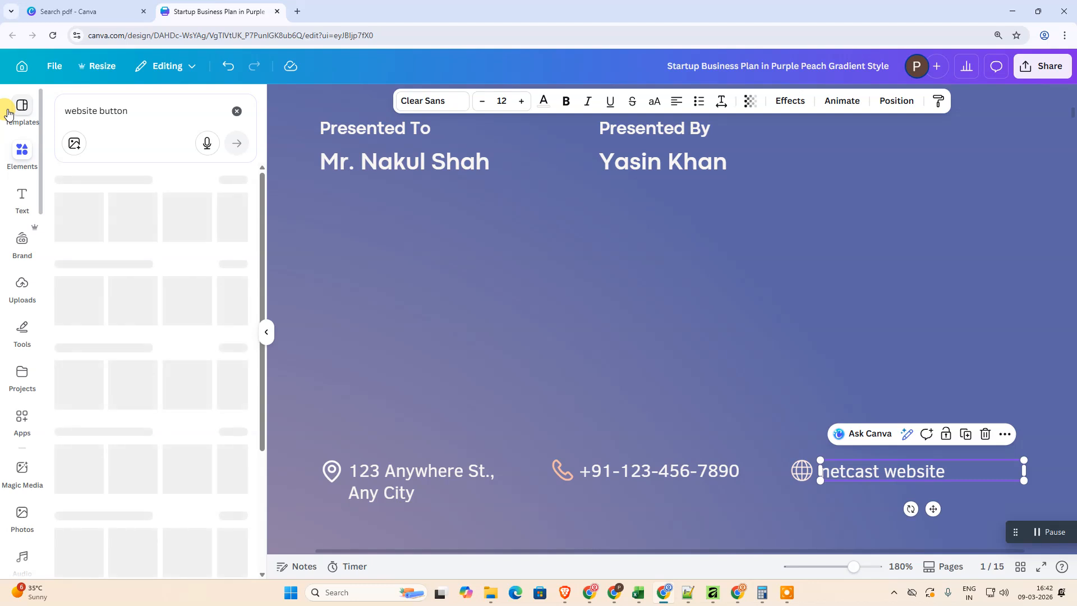
# Step: Add the orange "CLICK HERE" button graphic to the cover, shrink it and place it just above the "netcast website" text
pyautogui.click(202, 297)
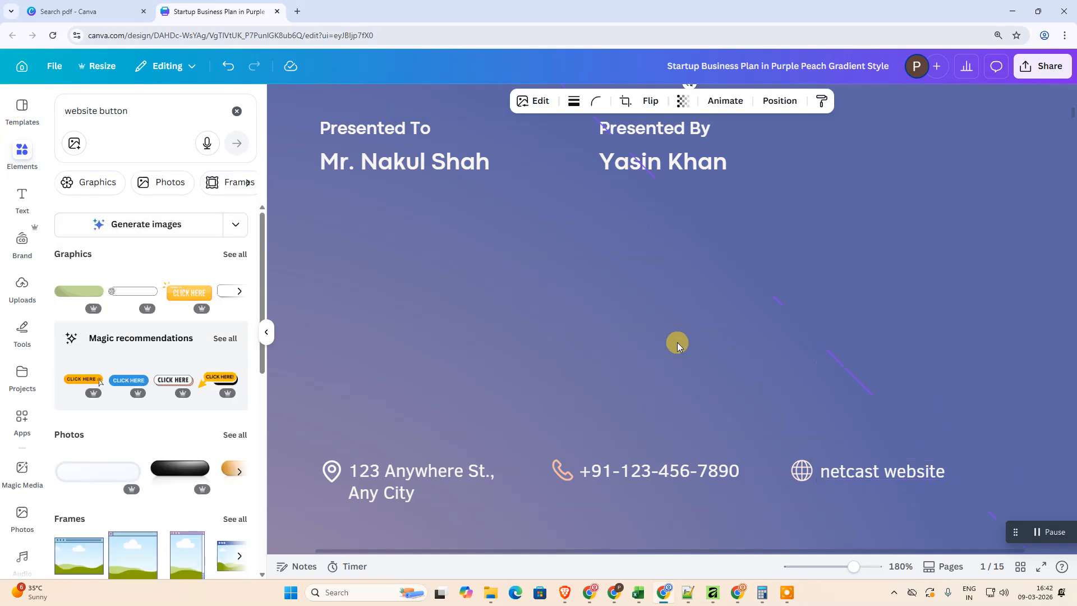
pyautogui.scroll(-3, 868, 381)
pyautogui.moveTo(188, 296); pyautogui.dragTo(878, 222)
pyautogui.moveTo(1052, 289); pyautogui.dragTo(732, 240)
pyautogui.moveTo(728, 172); pyautogui.dragTo(927, 262)
pyautogui.moveTo(879, 237)
pyautogui.mouseDown()
pyautogui.moveTo(918, 243)
pyautogui.moveTo(973, 315)
pyautogui.moveTo(885, 339)
pyautogui.moveTo(885, 349)
pyautogui.moveTo(881, 248)
pyautogui.mouseUp()
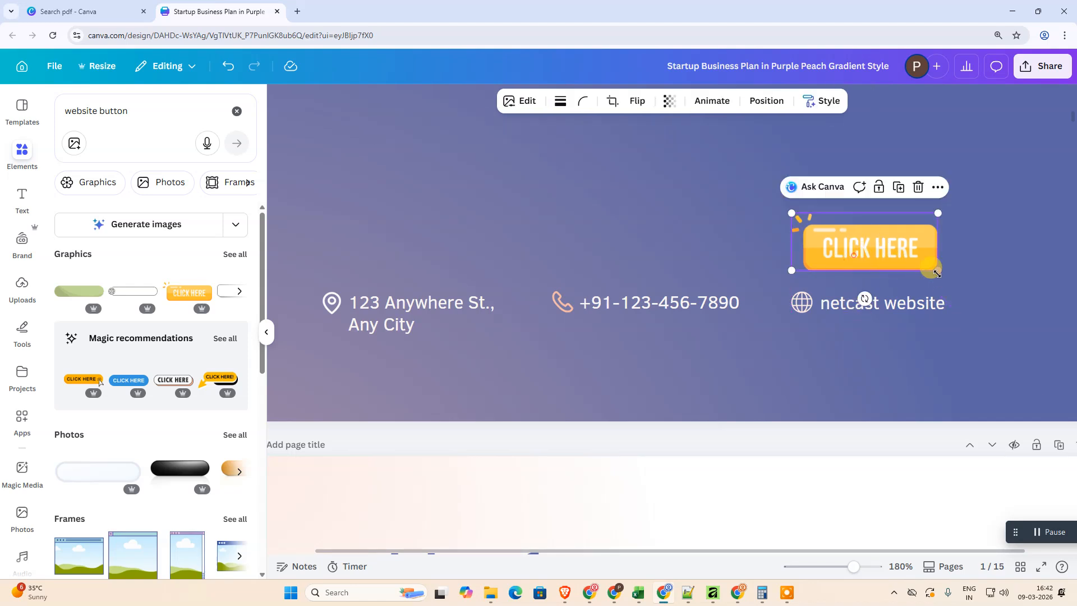
pyautogui.moveTo(937, 268)
pyautogui.mouseDown()
pyautogui.moveTo(855, 240)
pyautogui.moveTo(932, 268)
pyautogui.mouseUp()
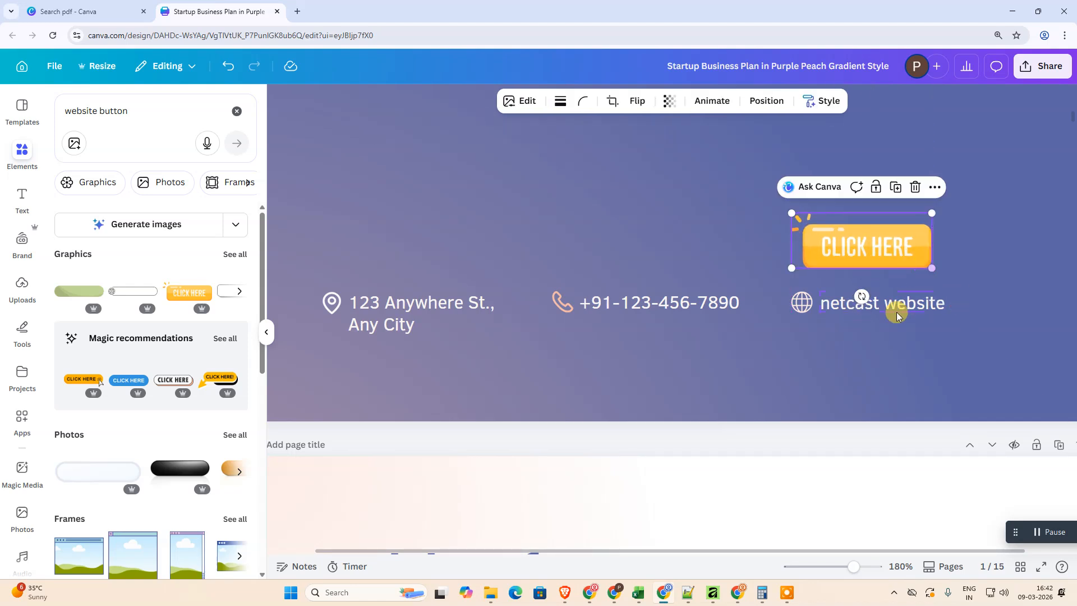
pyautogui.click(842, 311)
pyautogui.doubleClick(831, 243)
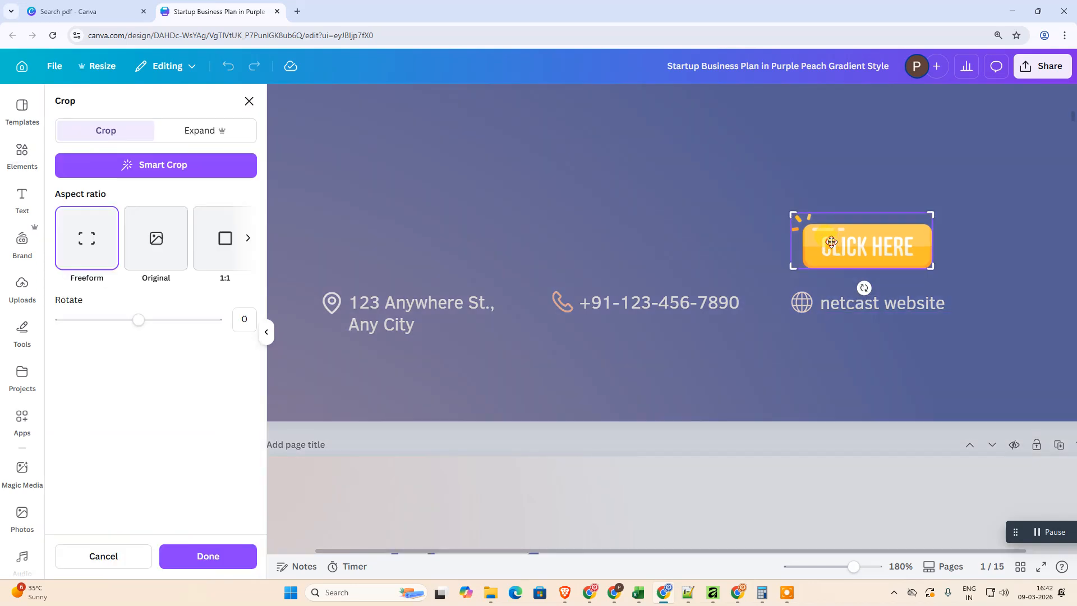
pyautogui.click(250, 103)
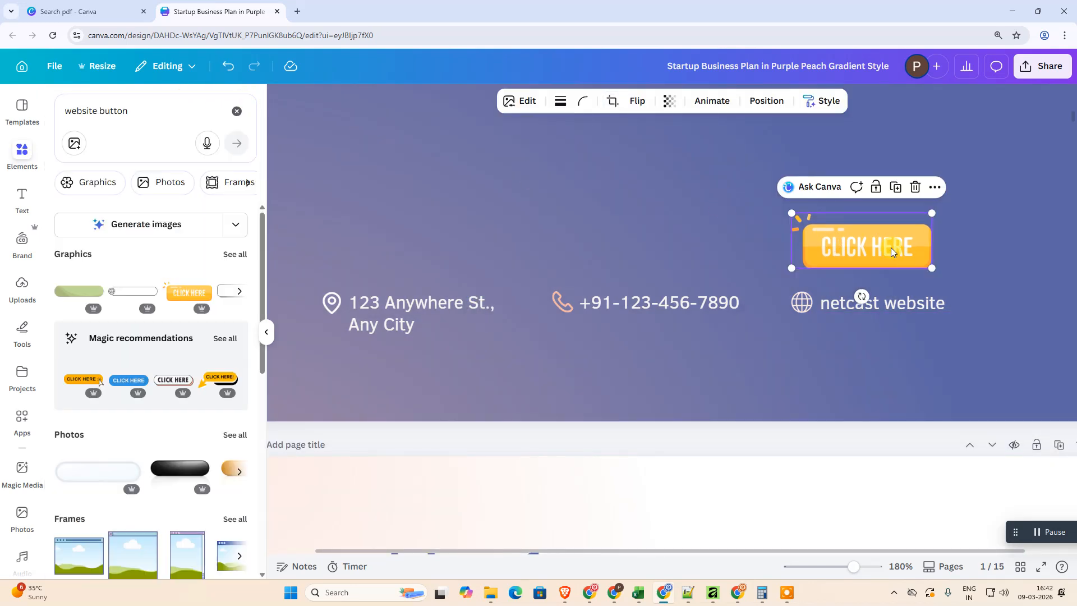
pyautogui.click(936, 189)
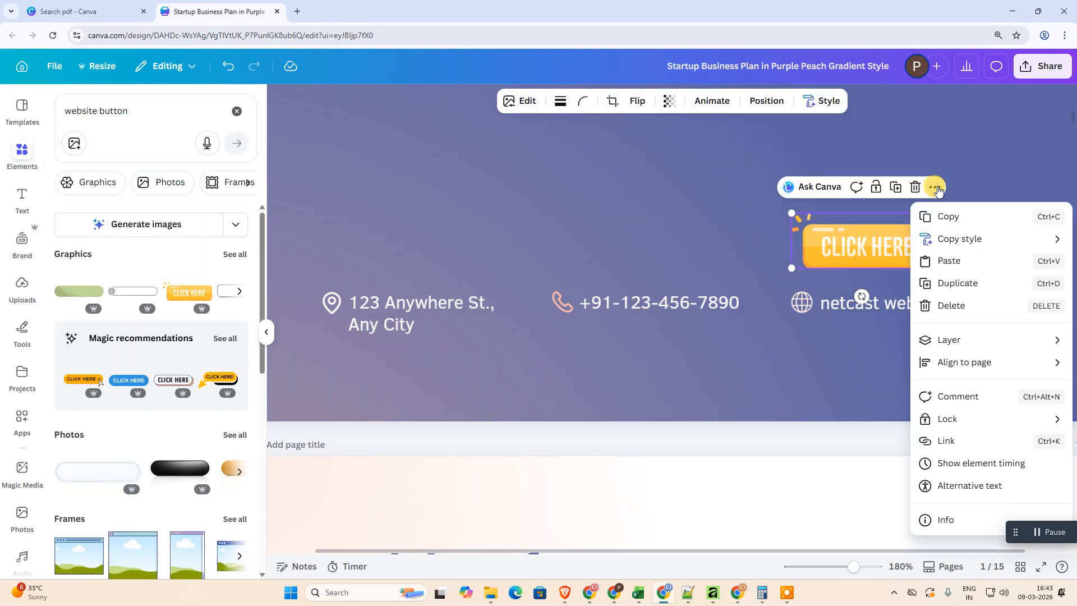
pyautogui.click(678, 228)
# Step: Narrow the "netcast website" text box and apply a white Background effect to its text
pyautogui.click(882, 308)
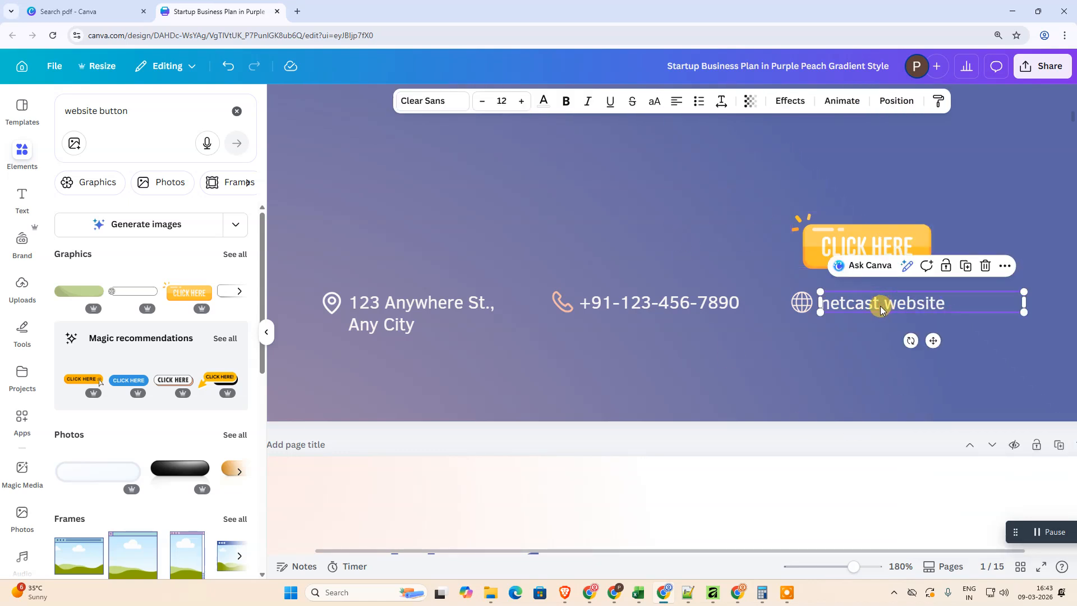
pyautogui.moveTo(1024, 302); pyautogui.dragTo(975, 303)
pyautogui.click(789, 100)
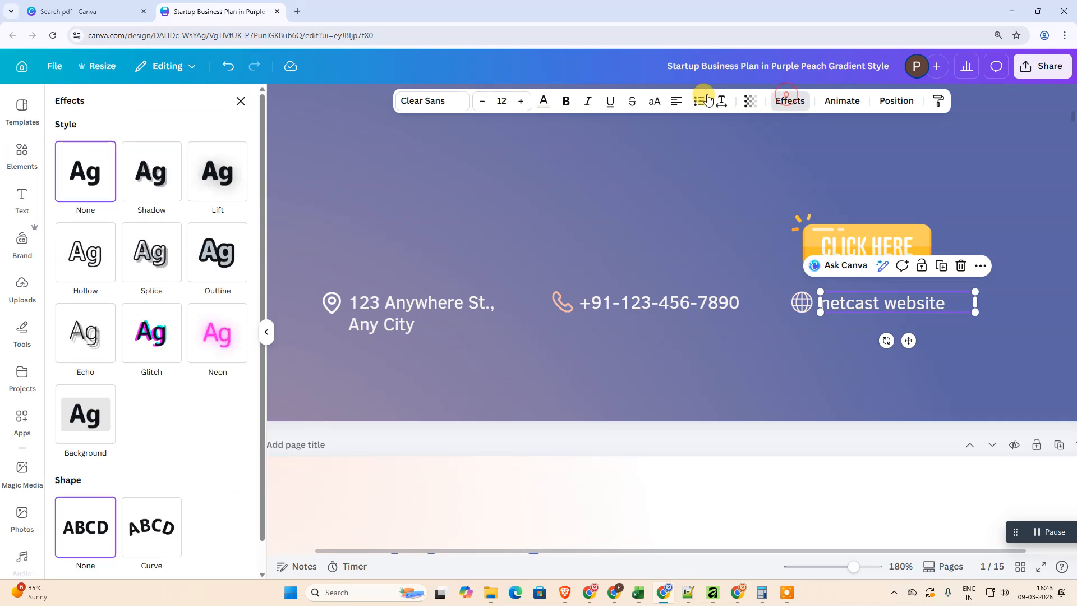
pyautogui.scroll(-1, 112, 432)
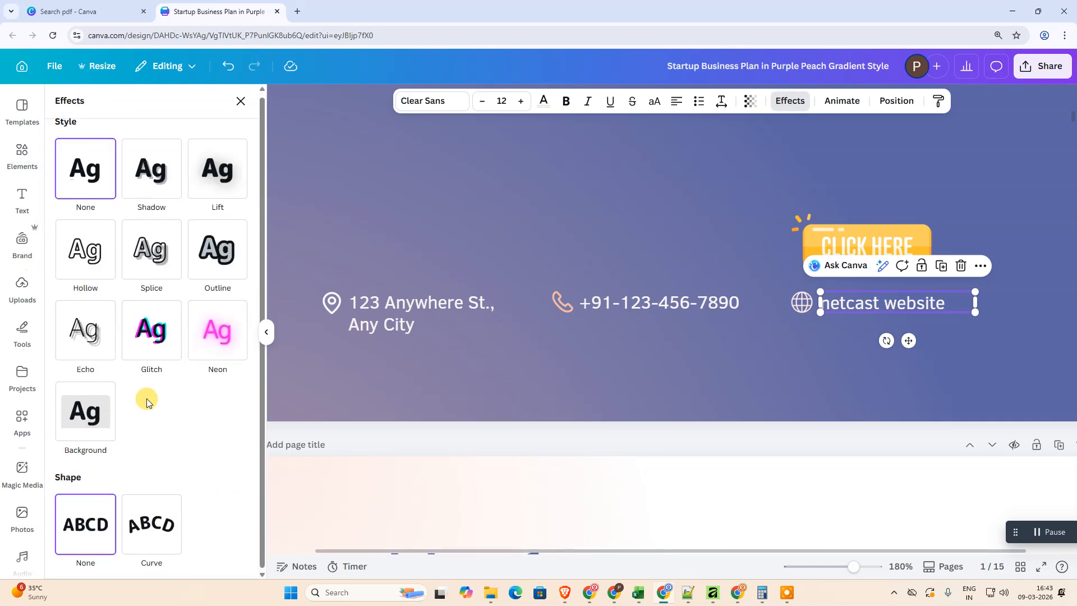
pyautogui.click(86, 421)
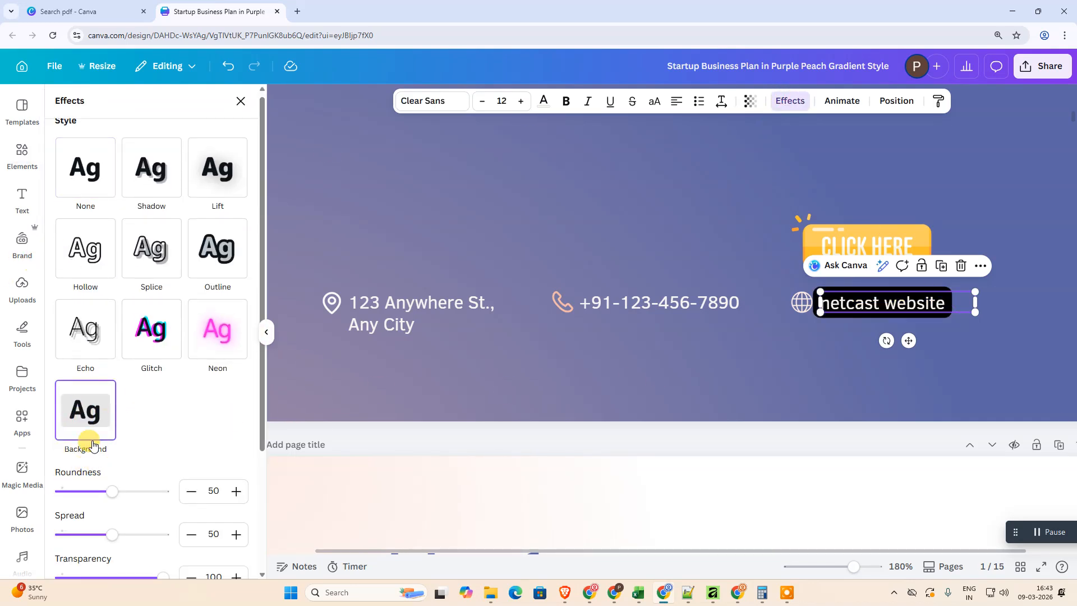
pyautogui.scroll(-3, 90, 449)
pyautogui.click(238, 492)
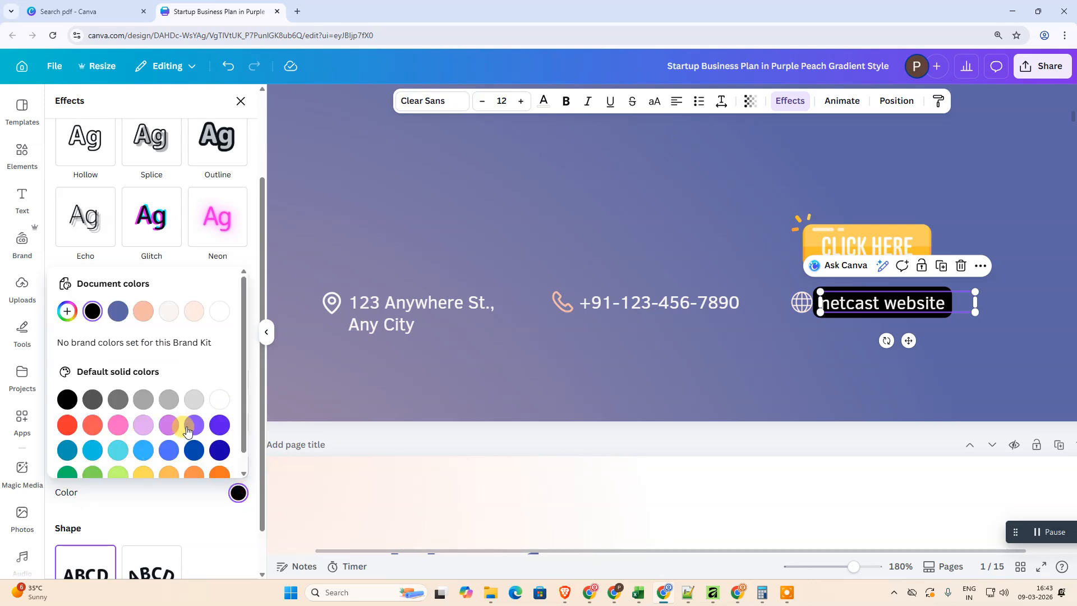
pyautogui.click(219, 400)
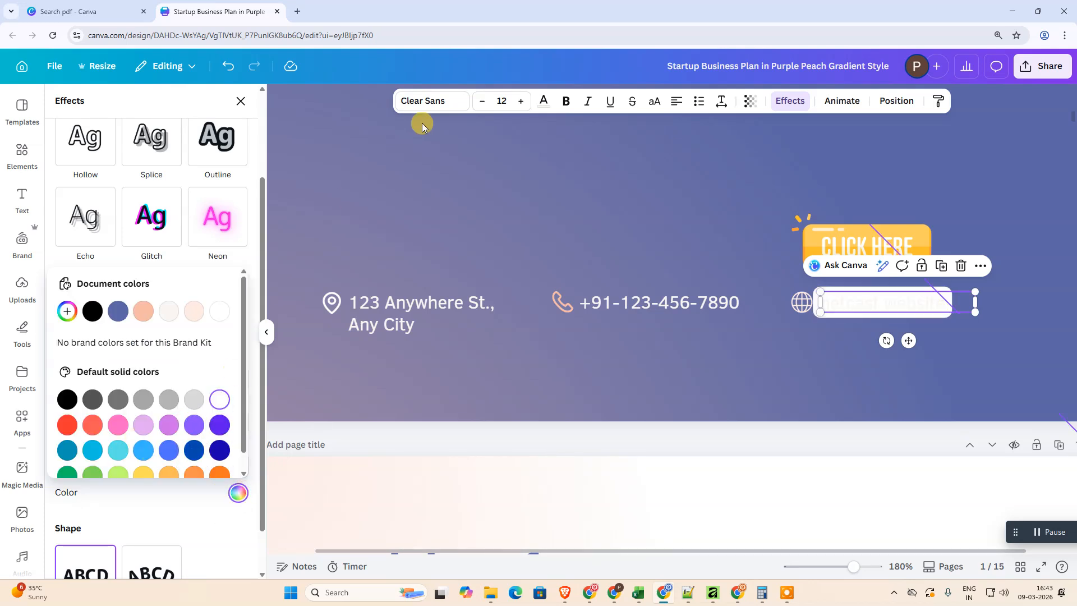
# Step: Color the "netcast website" text dark blue and shrink its text box to fit the words
pyautogui.click(544, 101)
pyautogui.scroll(-2, 176, 429)
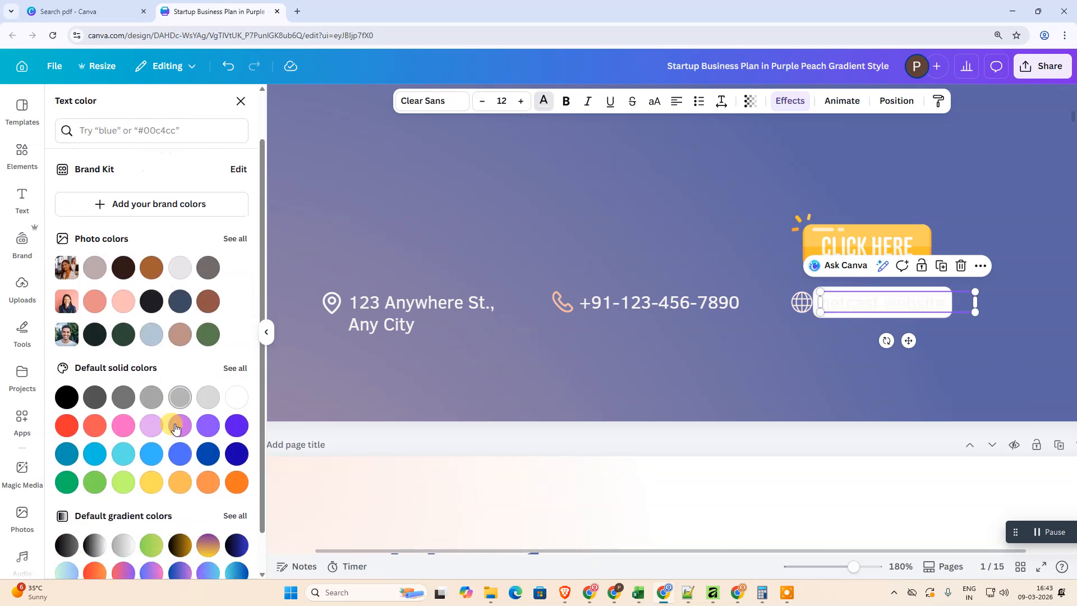
pyautogui.scroll(-1, 222, 448)
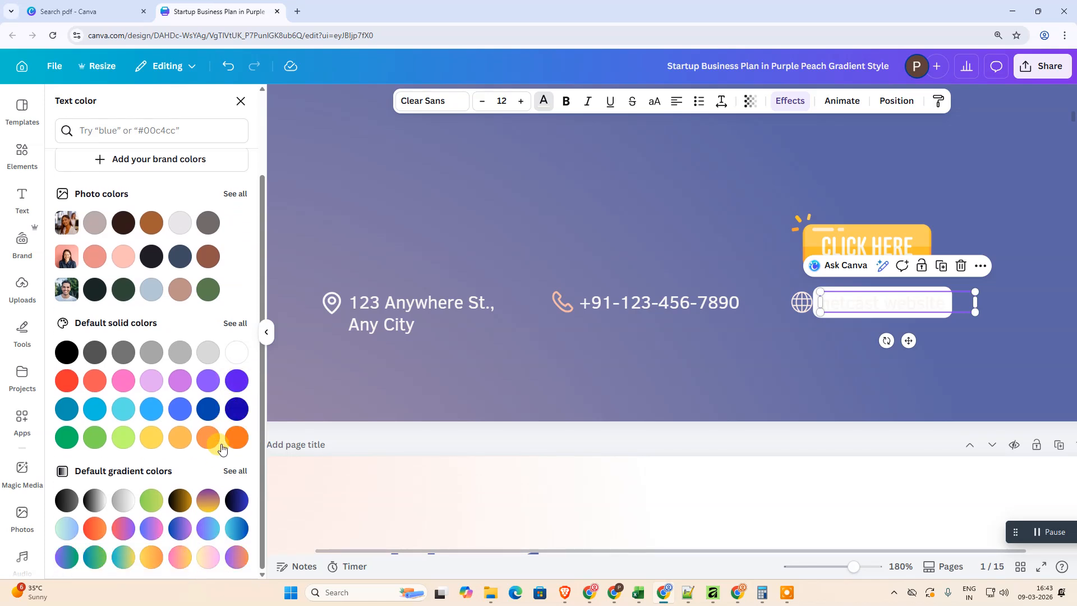
pyautogui.click(236, 415)
pyautogui.moveTo(976, 299); pyautogui.dragTo(950, 306)
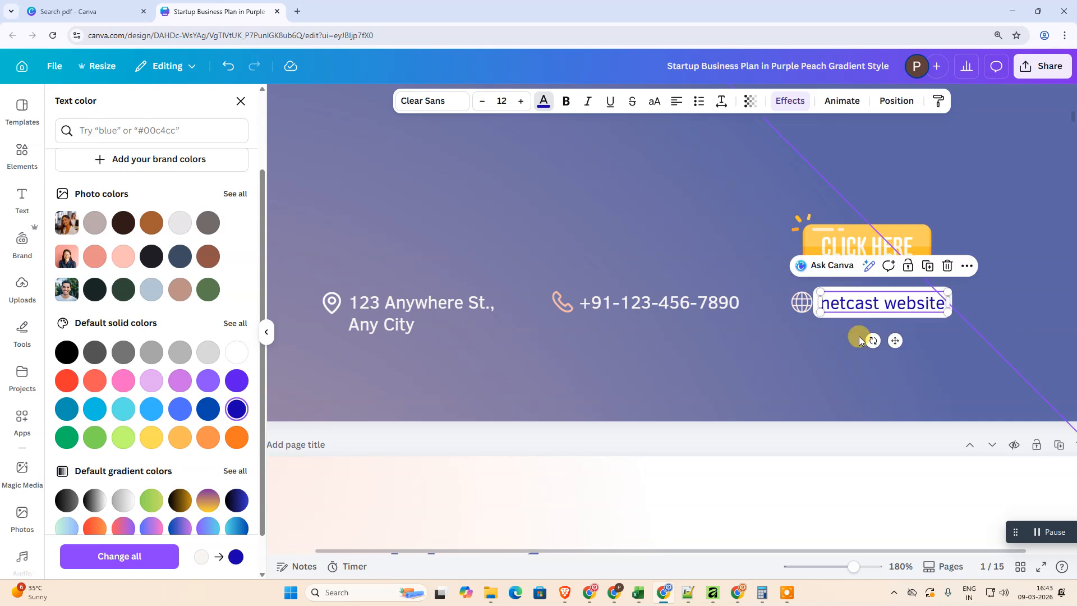
pyautogui.click(663, 184)
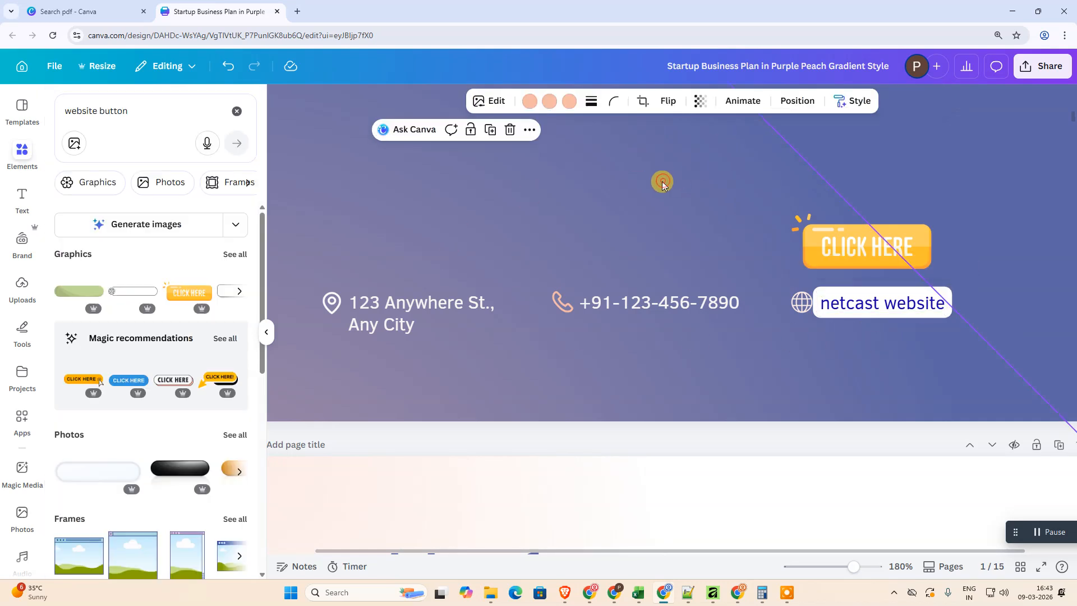
# Step: Set the "netcast website" text's letter spacing to 1 and its line spacing to 1.16
pyautogui.click(910, 320)
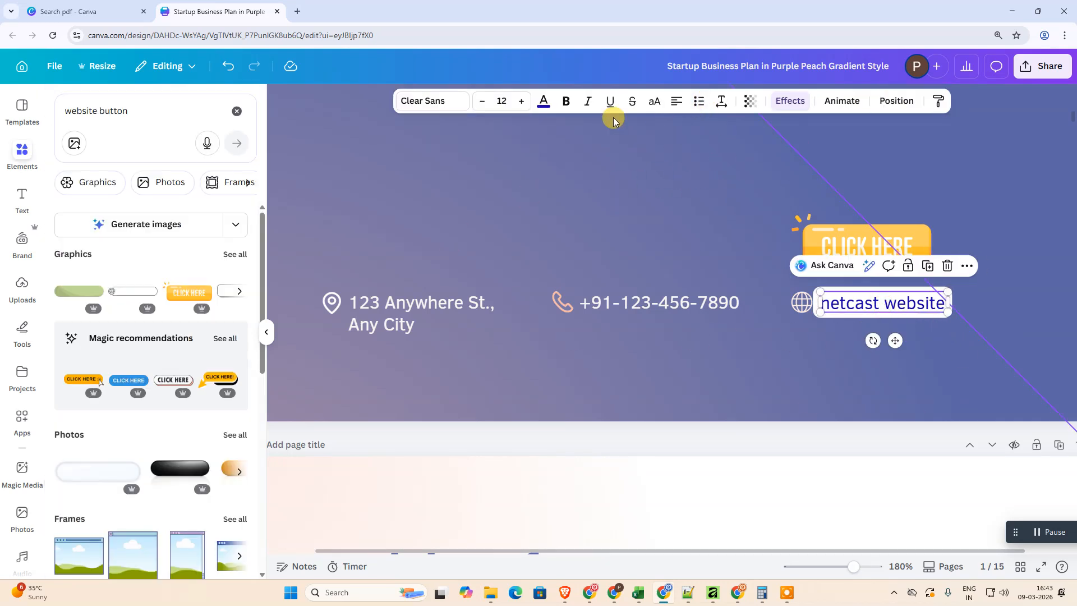
pyautogui.click(722, 102)
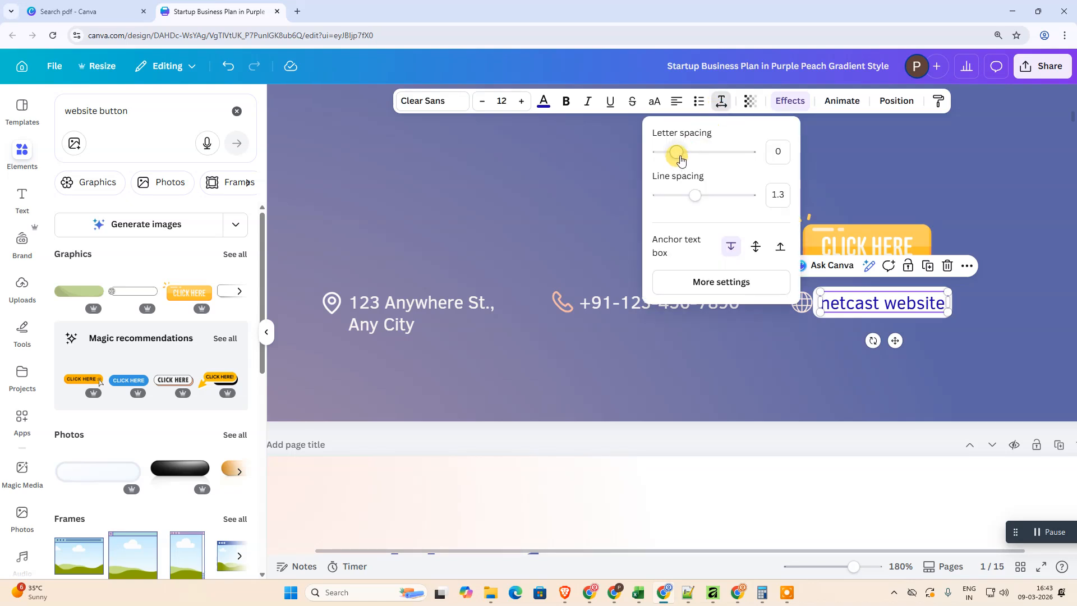
pyautogui.moveTo(680, 157); pyautogui.dragTo(676, 159)
pyautogui.moveTo(696, 196); pyautogui.dragTo(686, 194)
pyautogui.moveTo(677, 152)
pyautogui.mouseDown()
pyautogui.moveTo(730, 158)
pyautogui.moveTo(677, 158)
pyautogui.mouseUp()
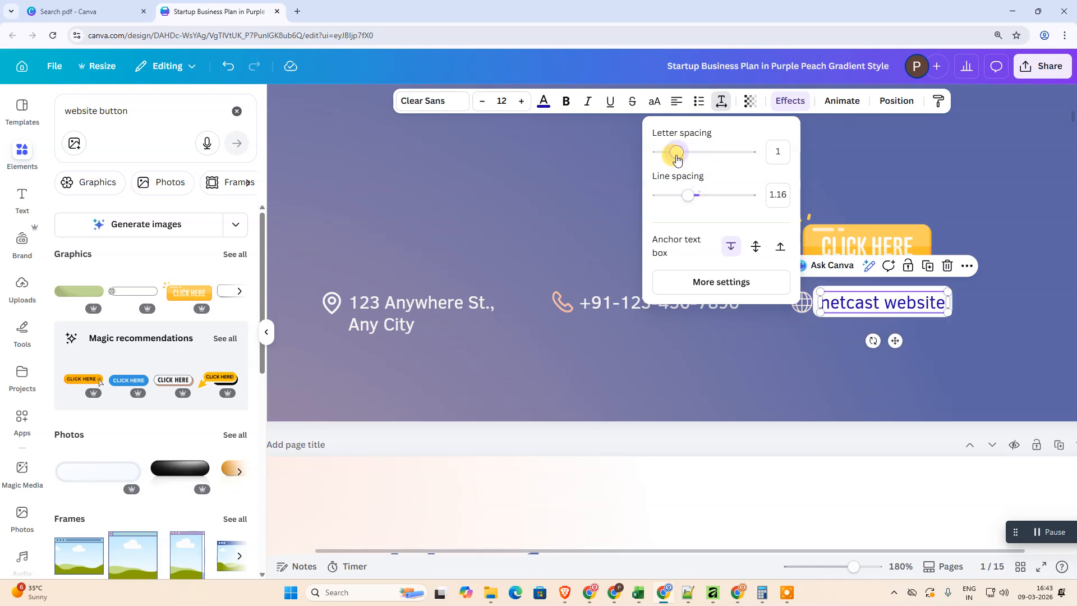
pyautogui.click(539, 176)
pyautogui.click(864, 310)
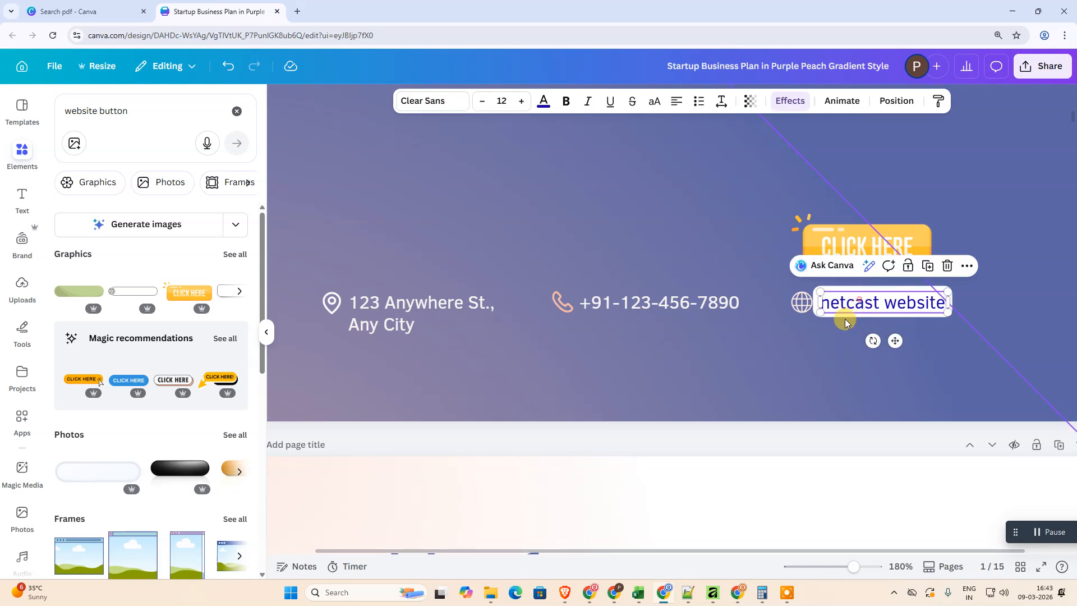
pyautogui.click(685, 257)
pyautogui.click(884, 307)
pyautogui.doubleClick(882, 305)
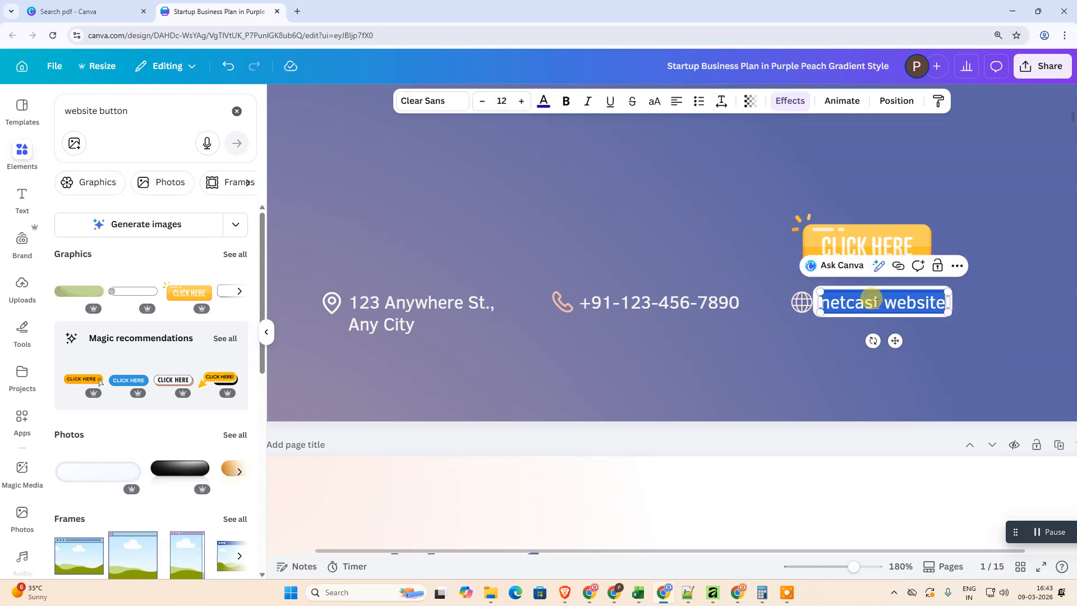
pyautogui.click(900, 267)
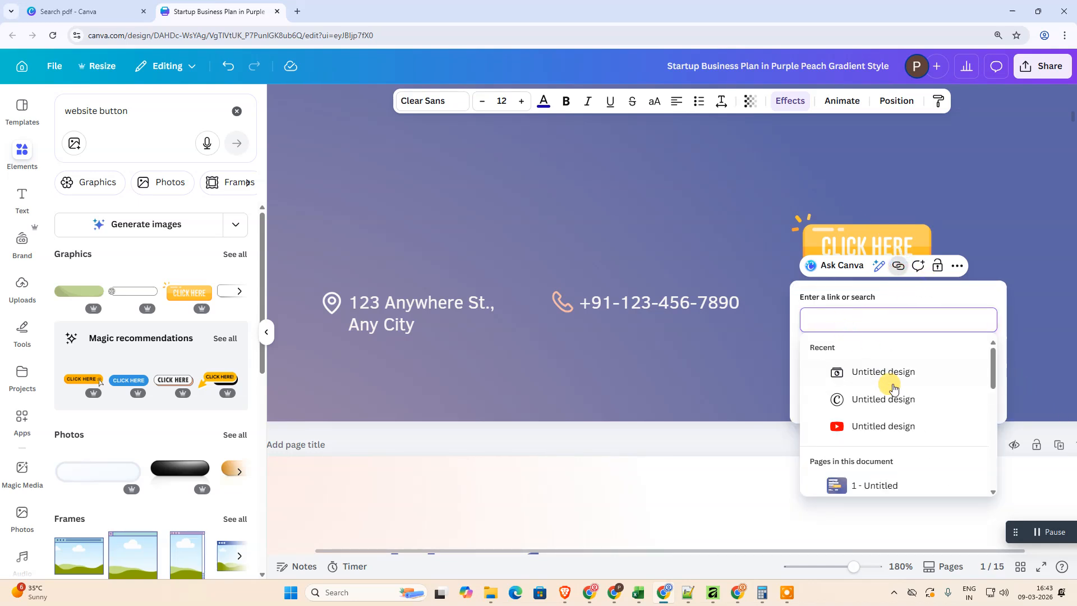
pyautogui.write('www')
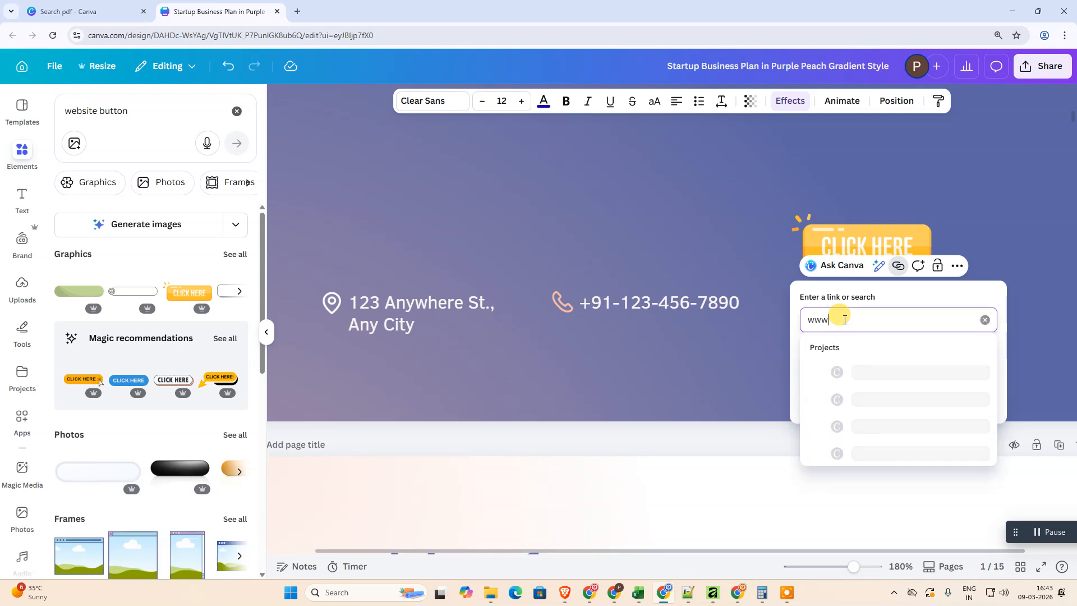
pyautogui.write(',youtube.com')
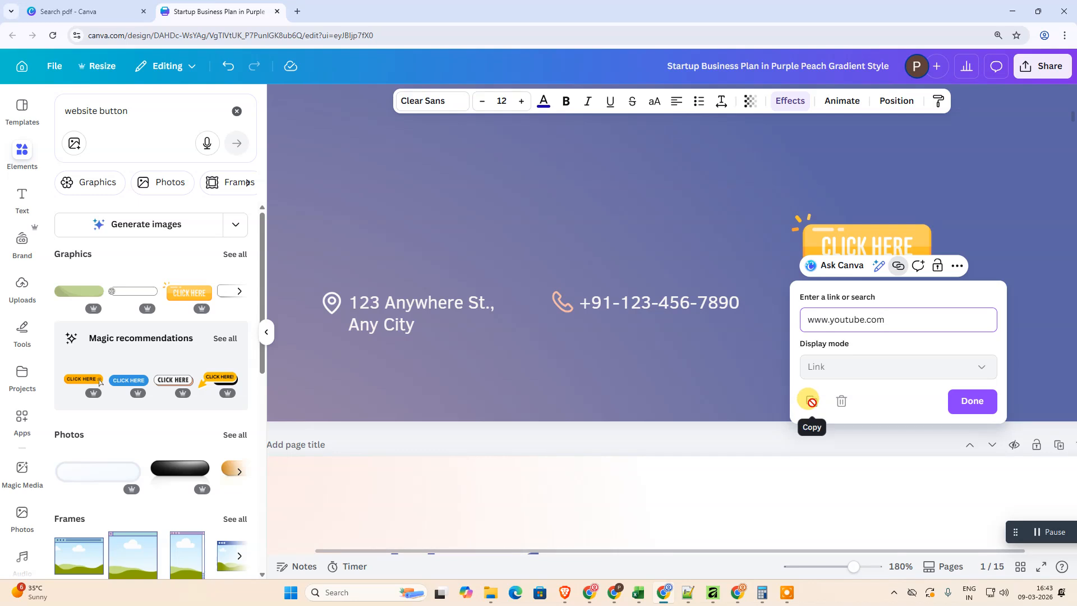
pyautogui.click(972, 401)
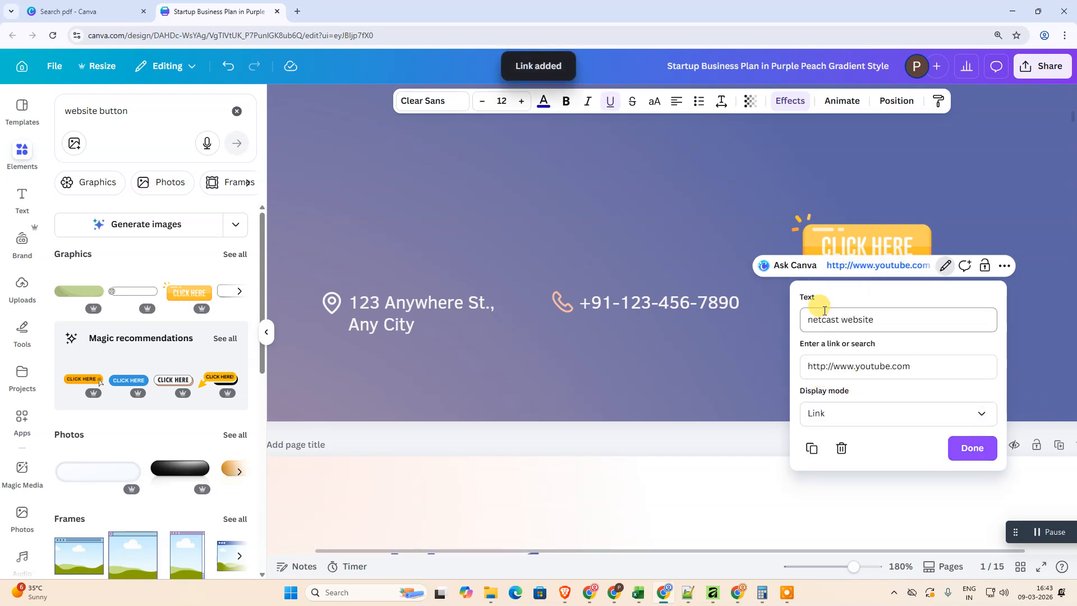
# Step: Try the Embed display mode for the "netcast website" link and switch it back to Link
pyautogui.click(856, 413)
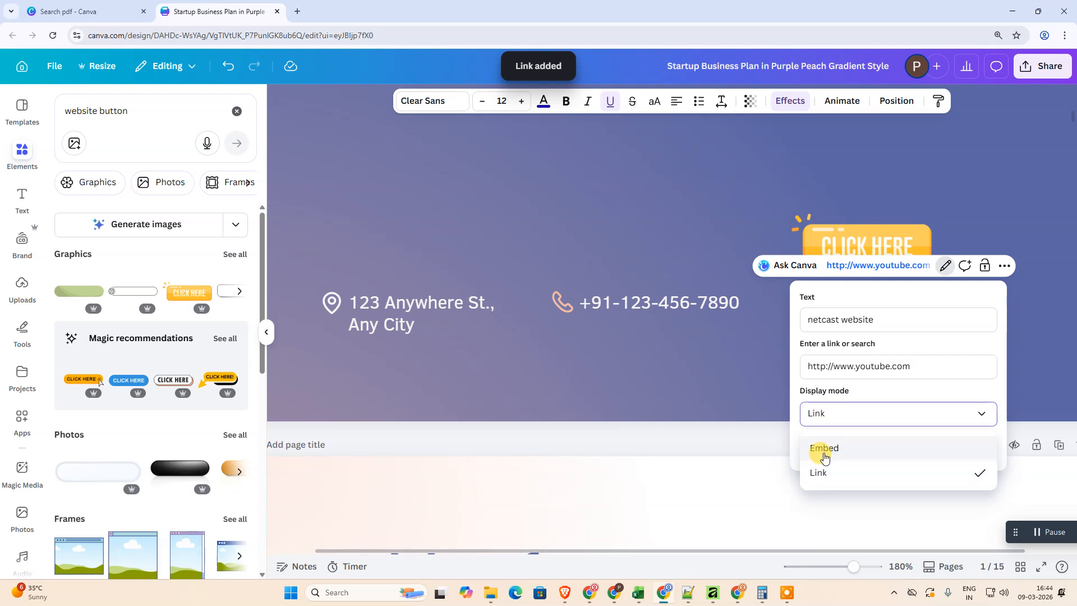
pyautogui.click(795, 410)
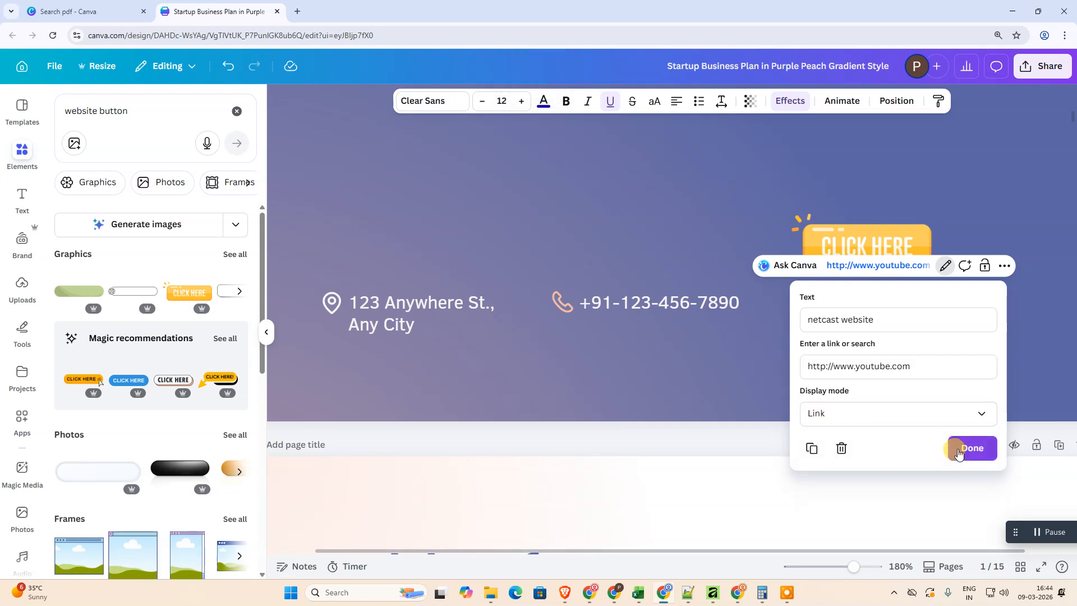
pyautogui.click(882, 413)
pyautogui.click(833, 445)
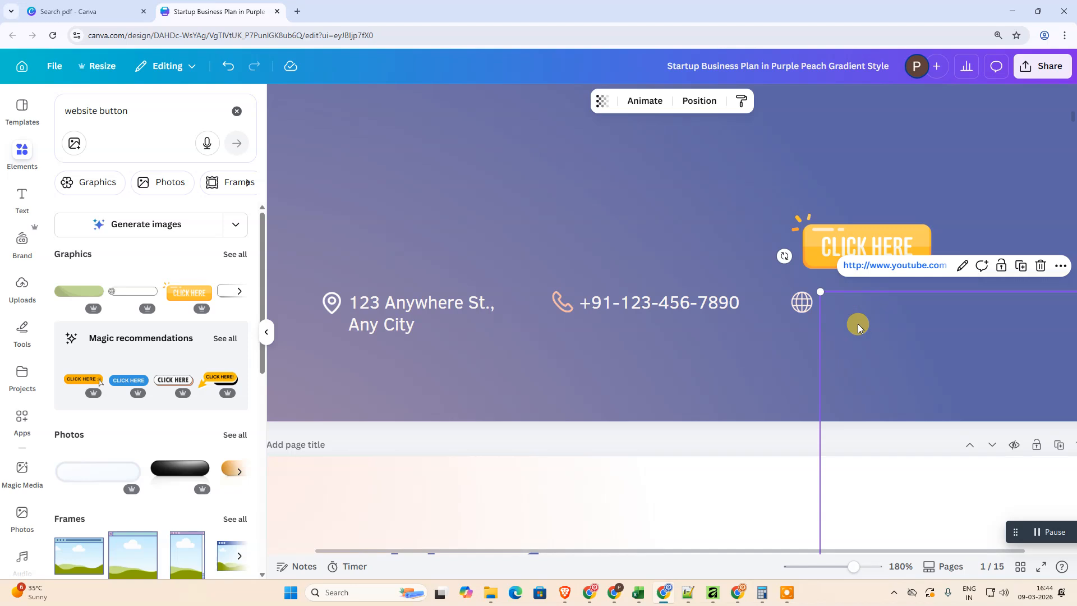
pyautogui.click(963, 266)
pyautogui.click(931, 372)
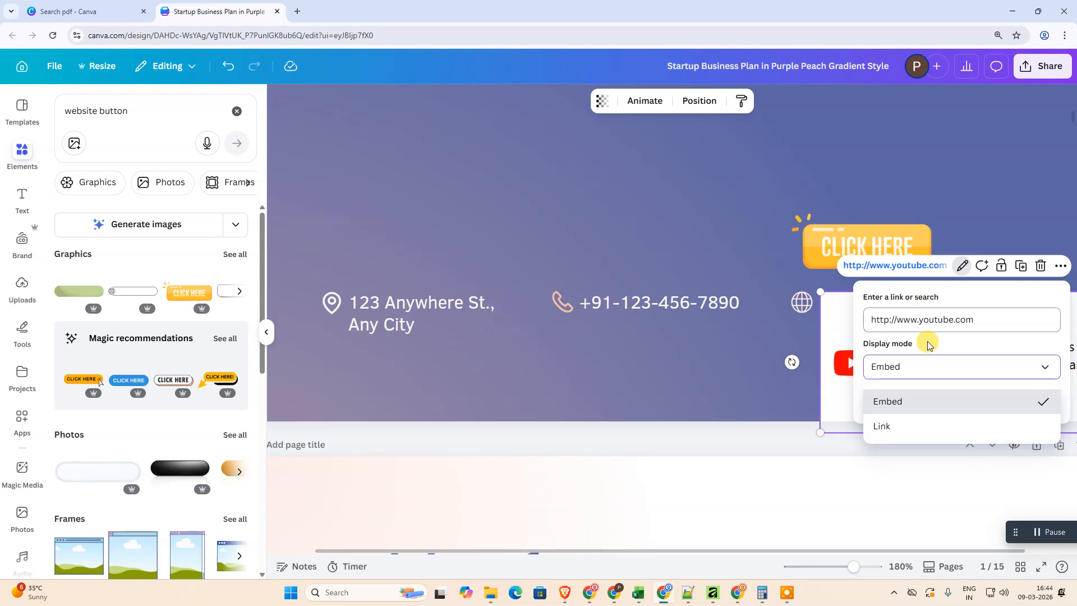
pyautogui.click(916, 436)
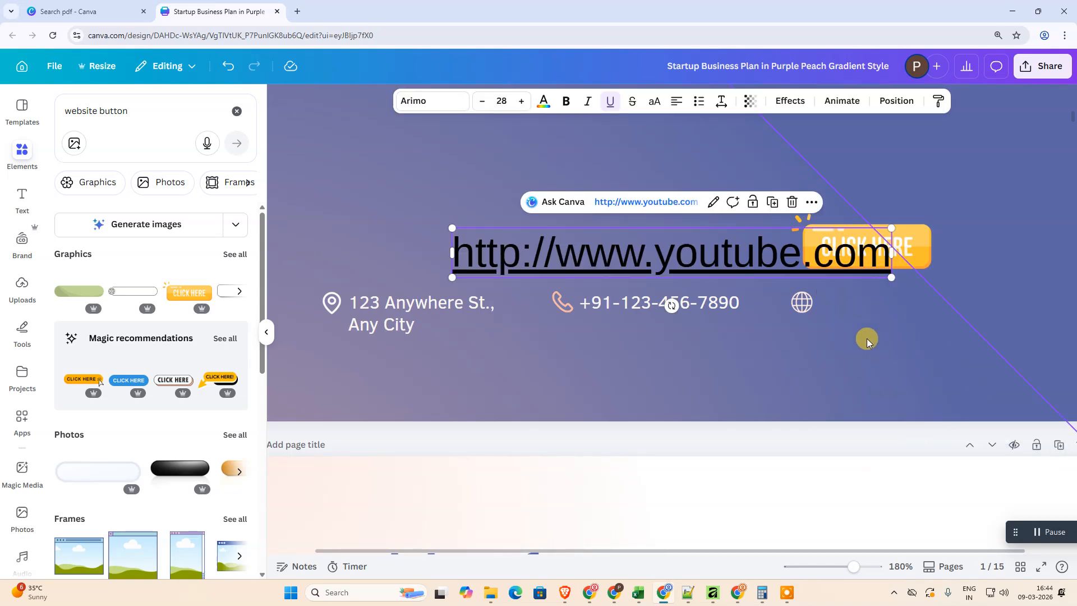
# Step: Undo the display mode changes and reopen the settings of the "netcast website" link
pyautogui.hotkey('ctrl', 'z')
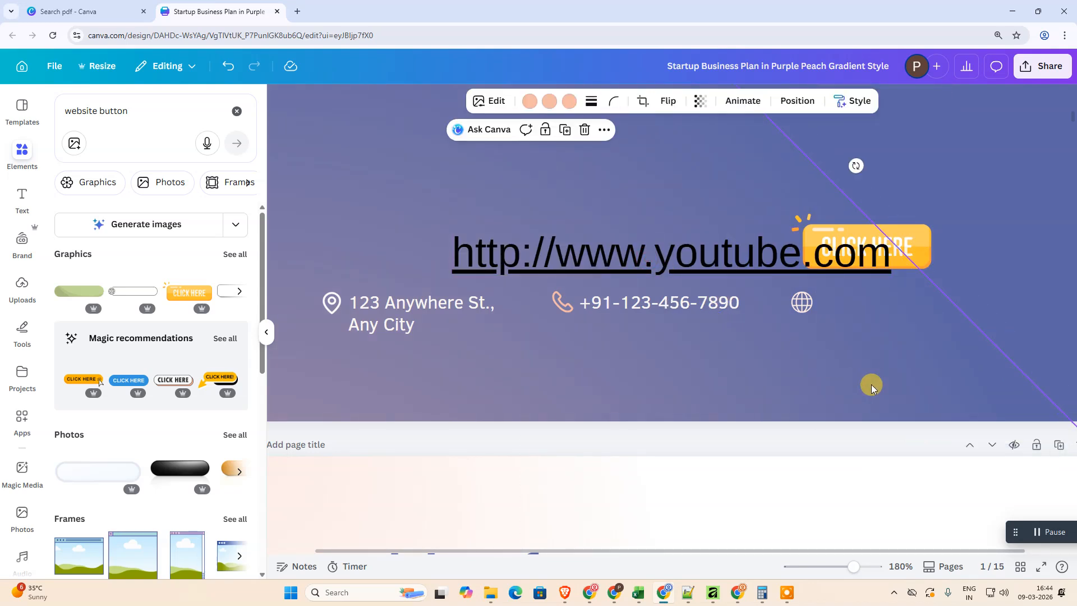
pyautogui.hotkey('ctrl', 'z')
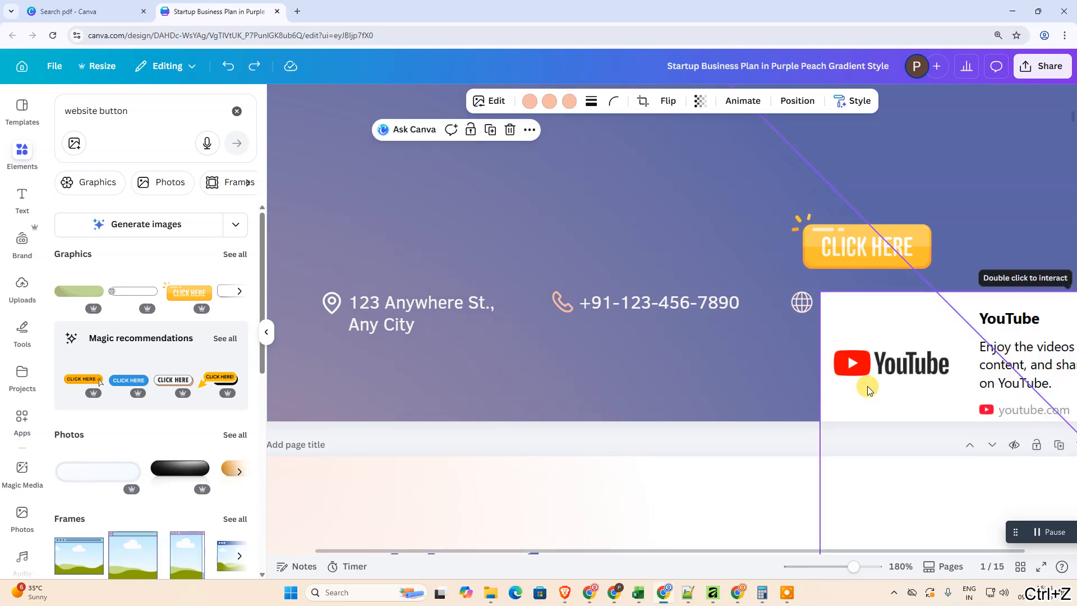
pyautogui.hotkey('ctrl', 'z')
pyautogui.click(856, 304)
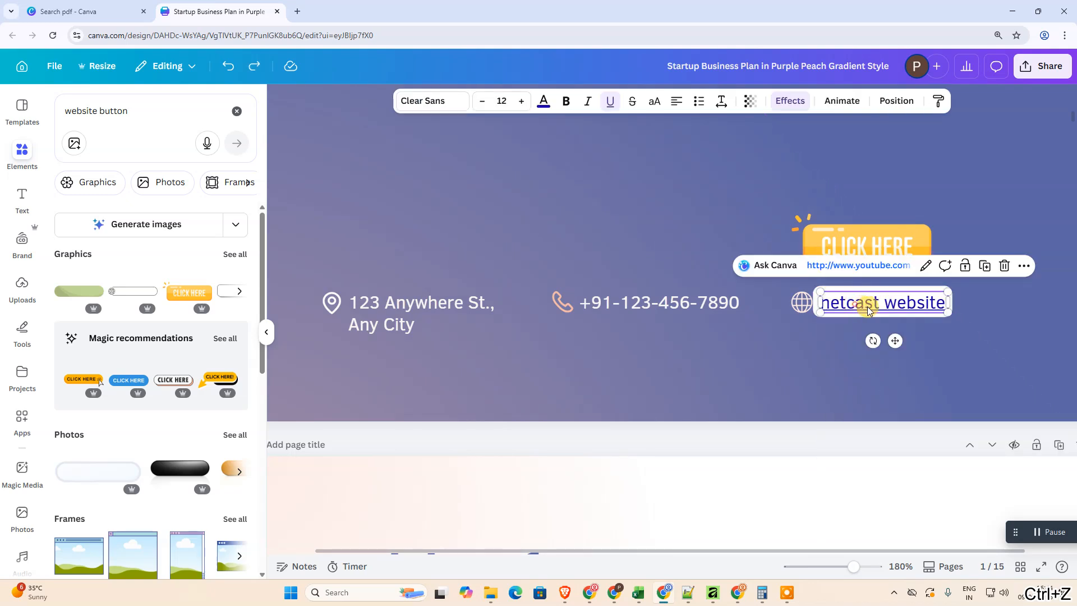
pyautogui.click(926, 265)
pyautogui.click(865, 257)
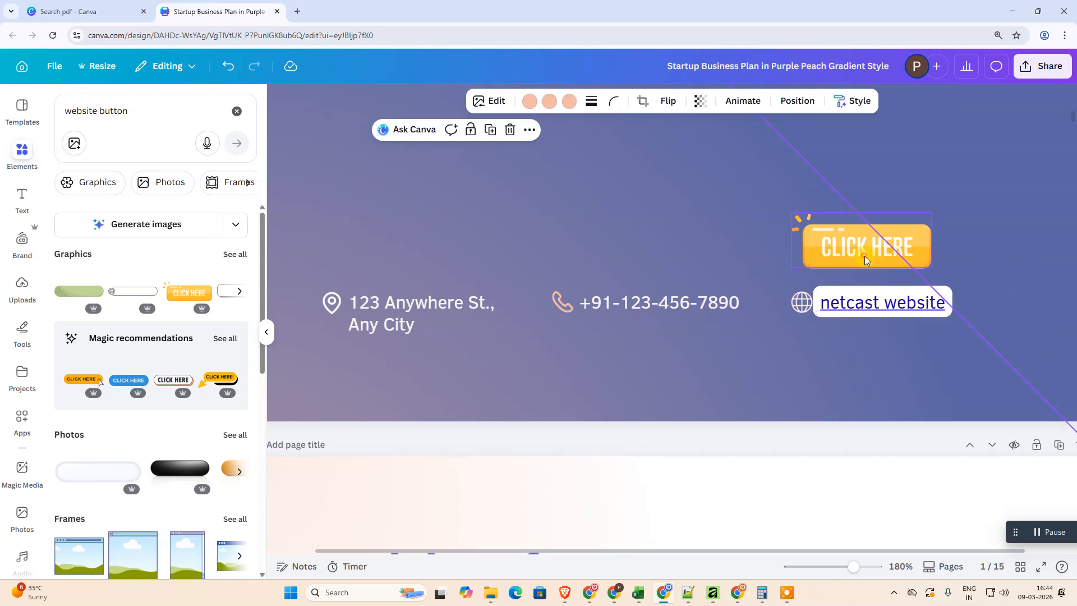
pyautogui.click(935, 189)
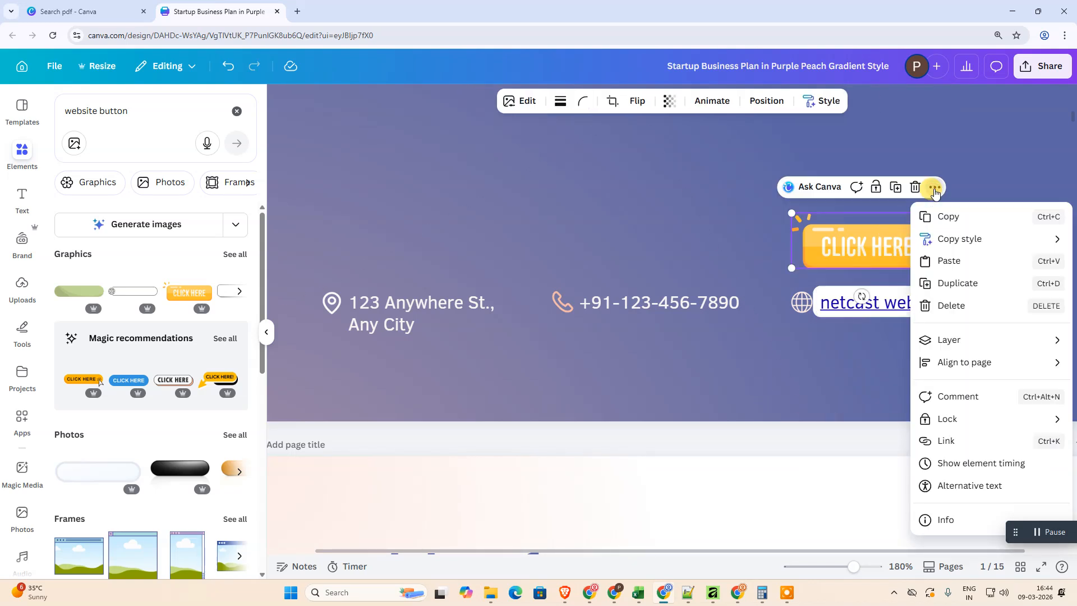
pyautogui.click(964, 440)
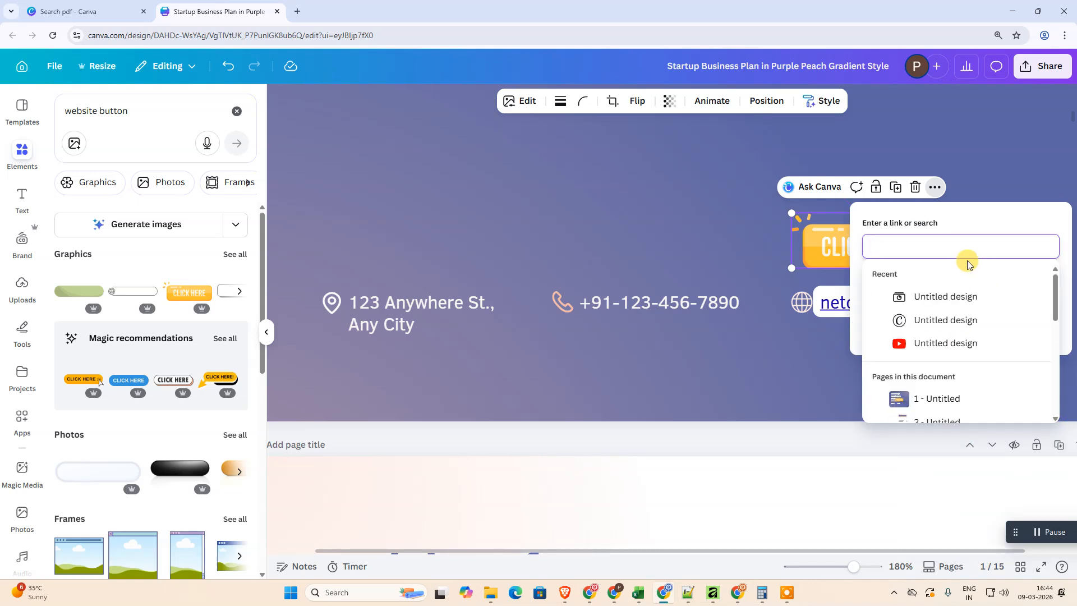
pyautogui.write('ww.')
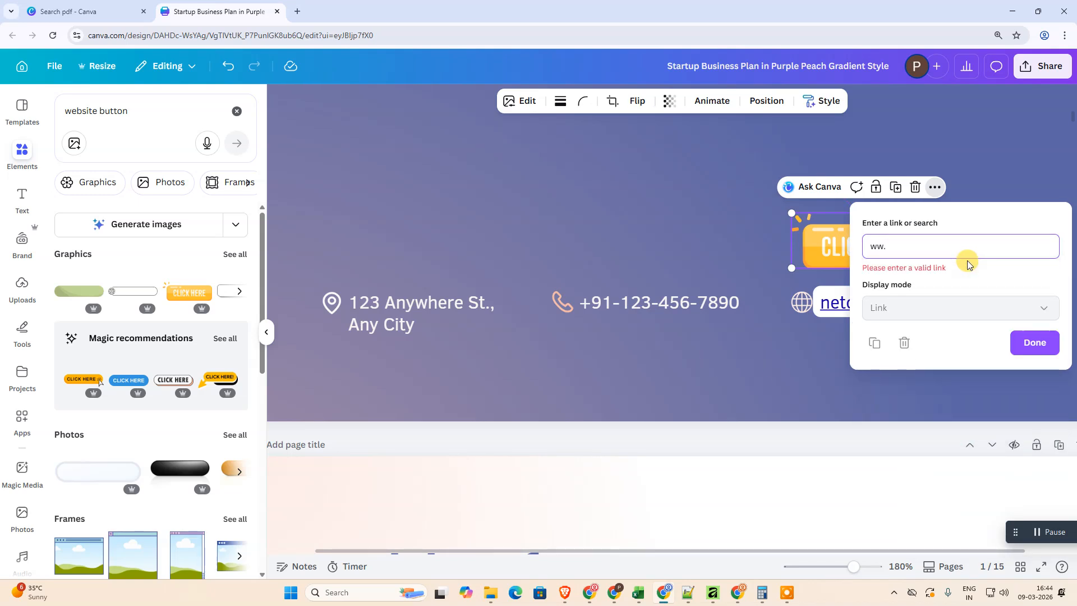
pyautogui.write('w.youtube.com')
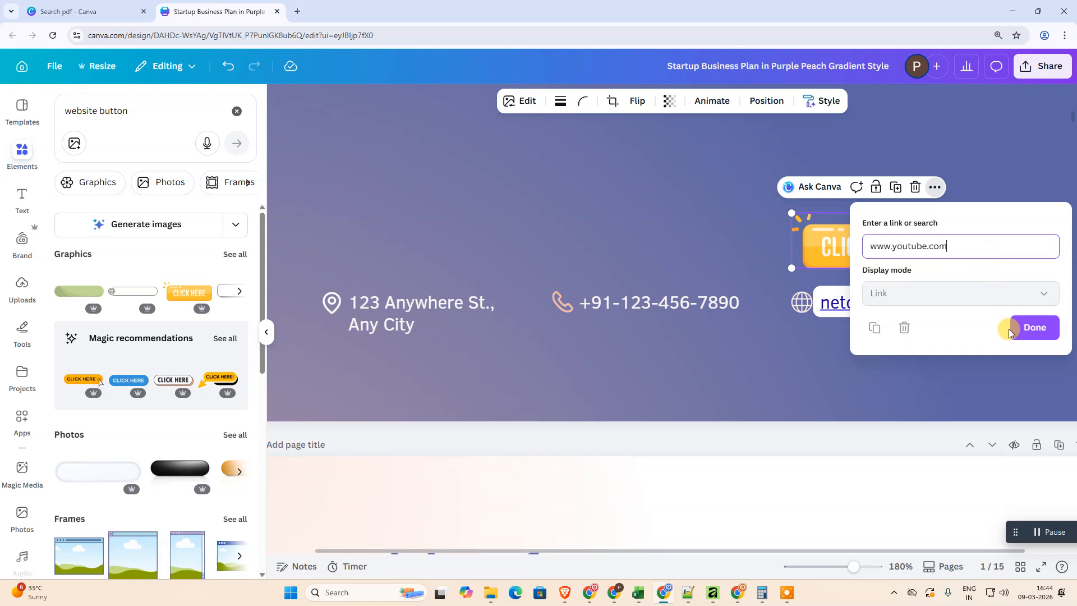
pyautogui.click(1009, 332)
pyautogui.click(789, 245)
pyautogui.click(730, 242)
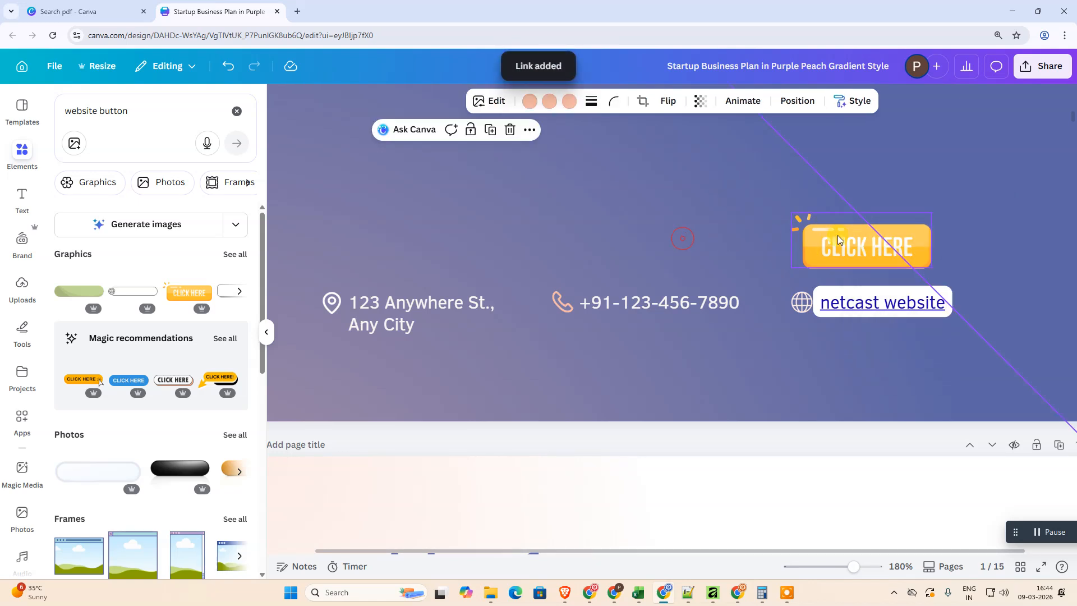
pyautogui.moveTo(847, 249); pyautogui.dragTo(860, 229)
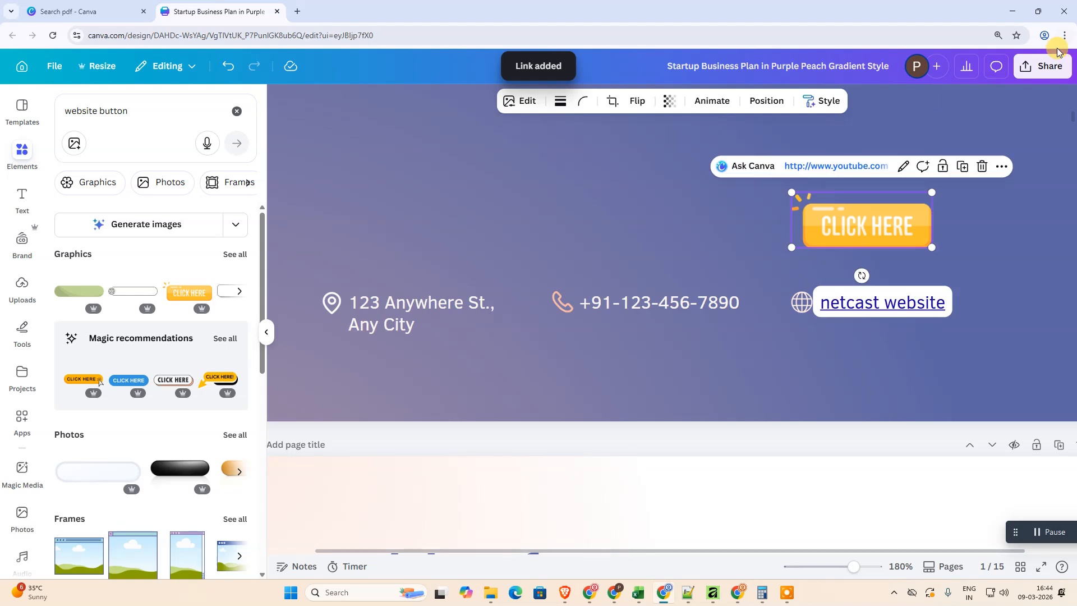
# Step: Open the design's download options and keep PDF Standard as the file type
pyautogui.click(1043, 66)
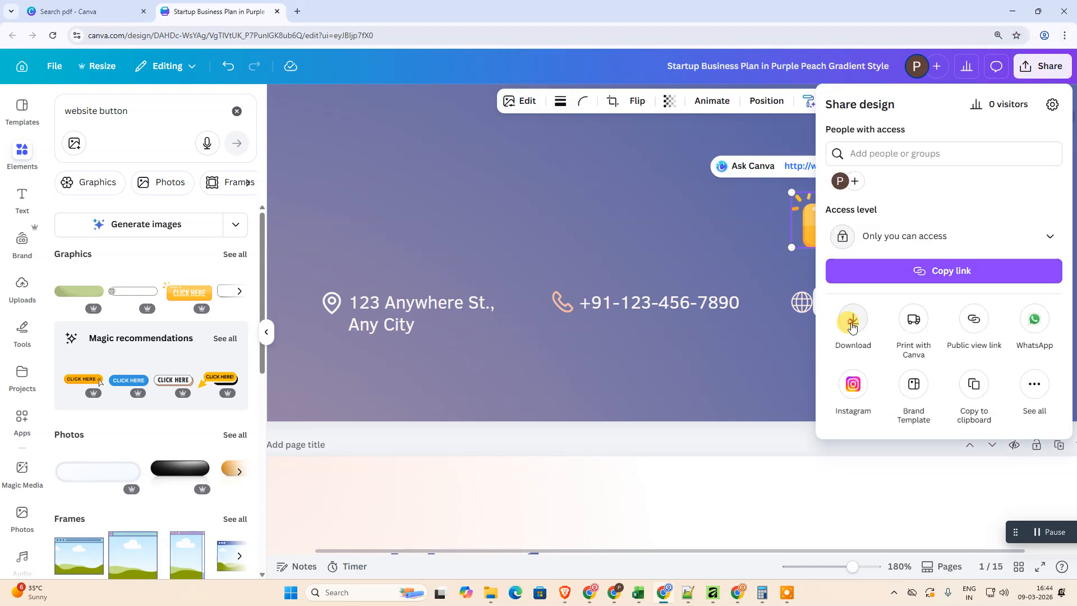
pyautogui.click(849, 317)
pyautogui.click(889, 158)
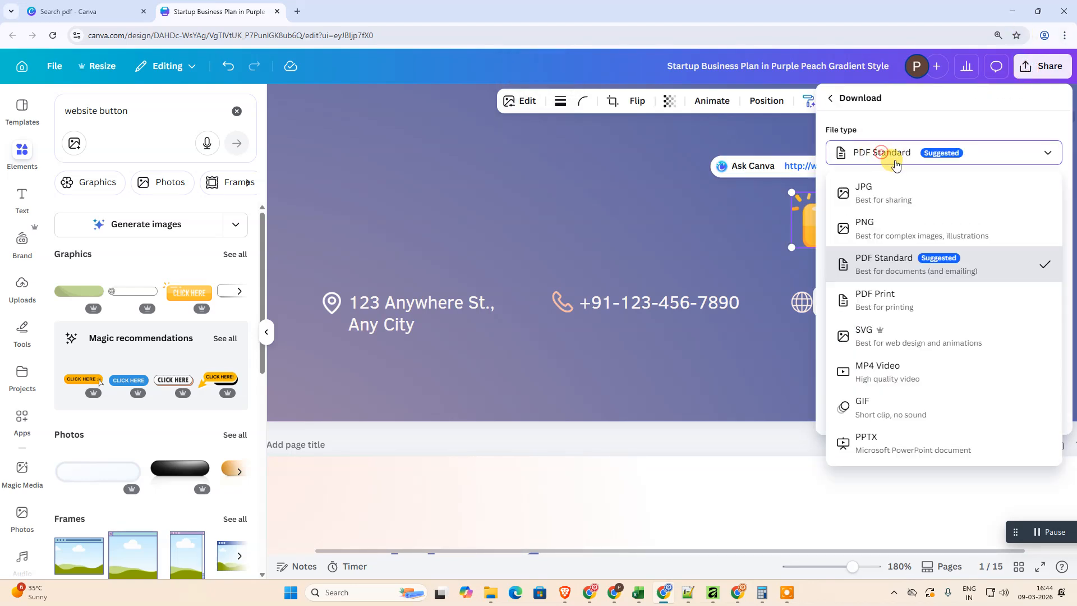
pyautogui.click(876, 263)
# Step: Limit the export to Page 1 only and download the PDF
pyautogui.click(870, 301)
pyautogui.click(897, 341)
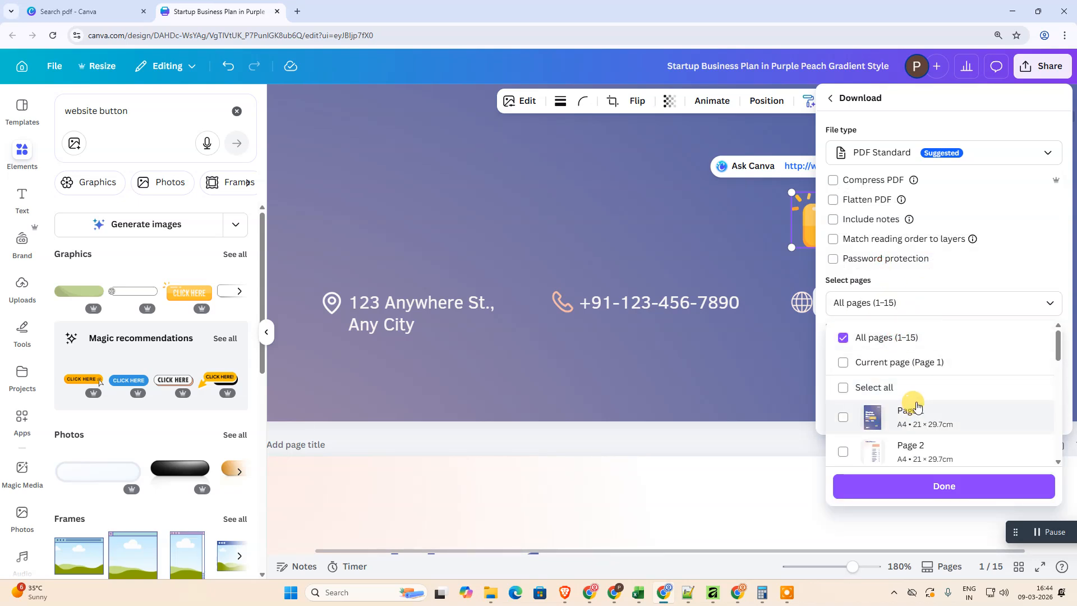
pyautogui.scroll(-1, 918, 410)
pyautogui.click(842, 397)
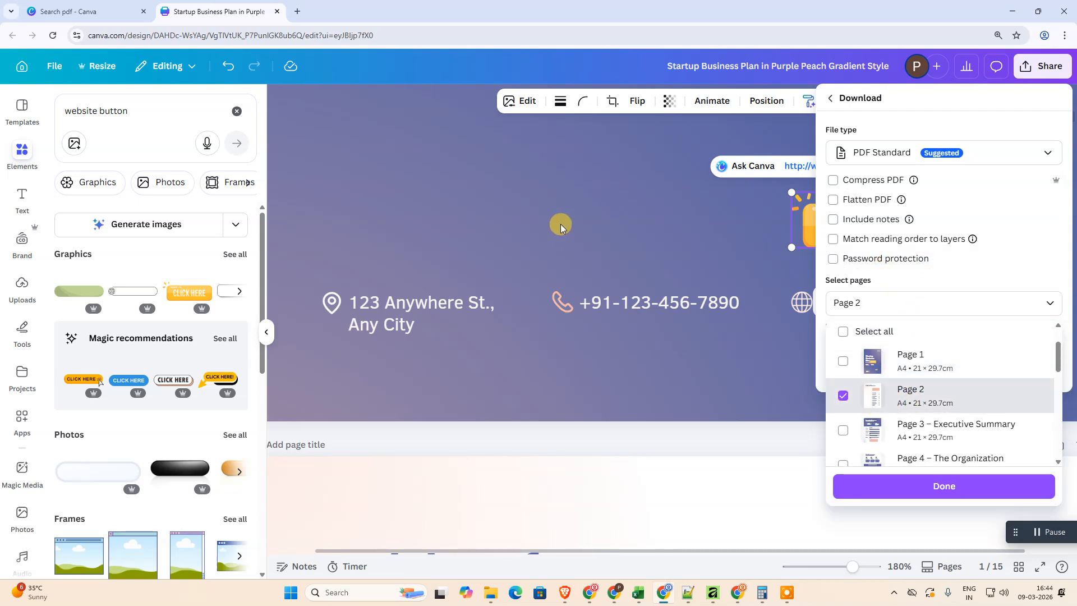
pyautogui.click(844, 393)
pyautogui.click(844, 359)
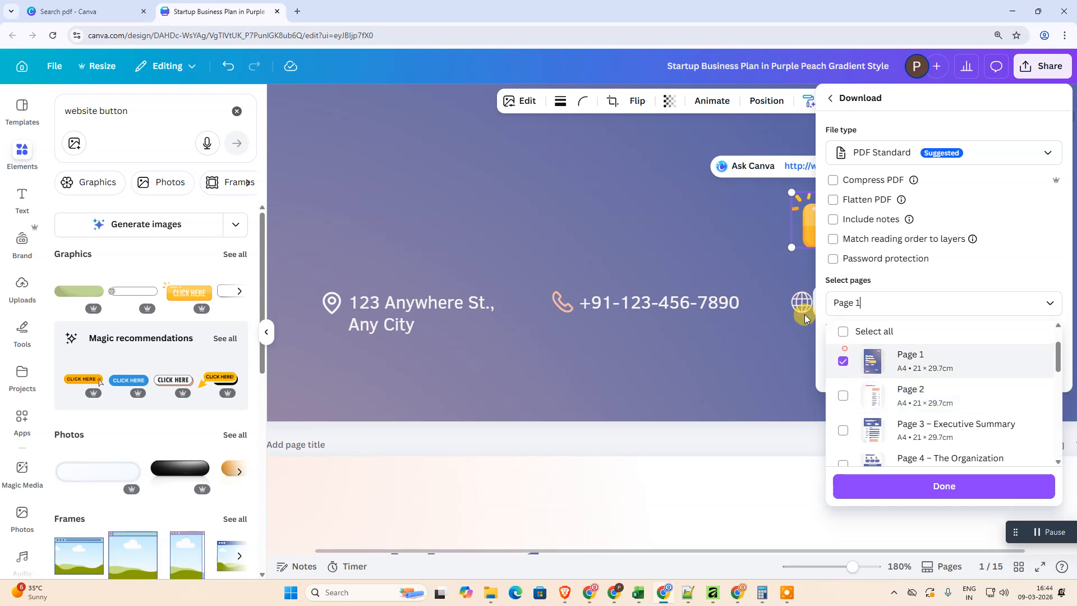
pyautogui.click(912, 487)
pyautogui.click(928, 379)
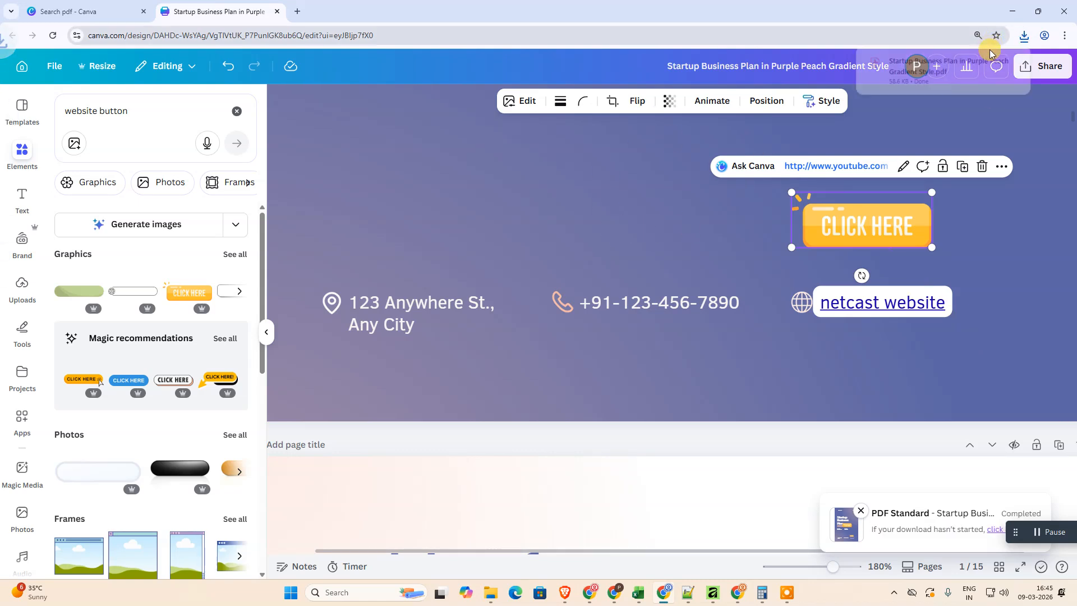
# Step: Open the downloaded PDF and test the "netcast website" link and the small "CLICK HERE" button above it, returning to the PDF after each
pyautogui.click(929, 73)
pyautogui.scroll(-3, 609, 351)
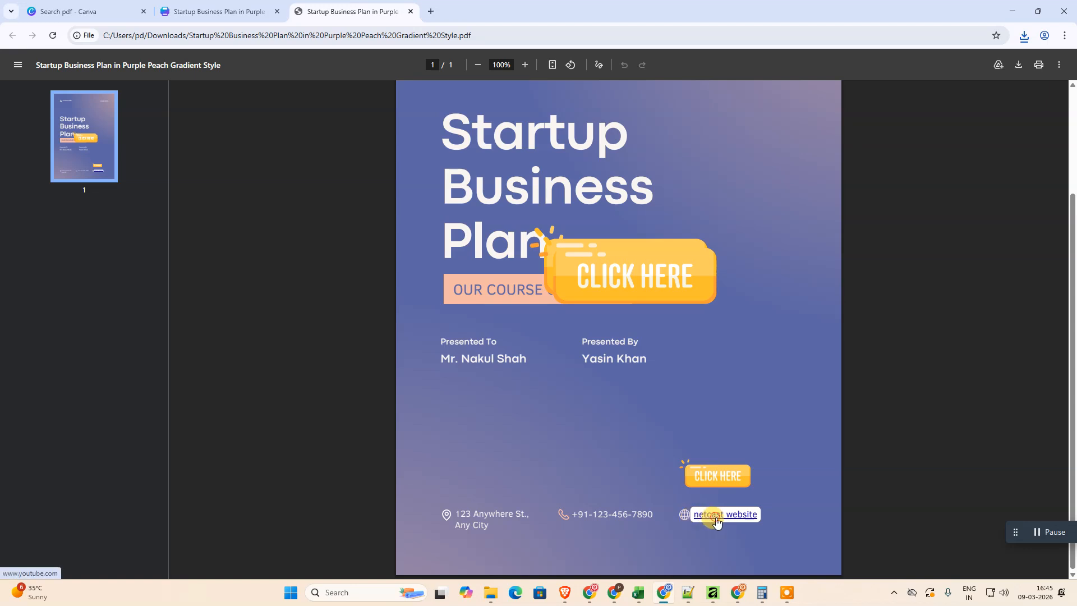
pyautogui.click(712, 521)
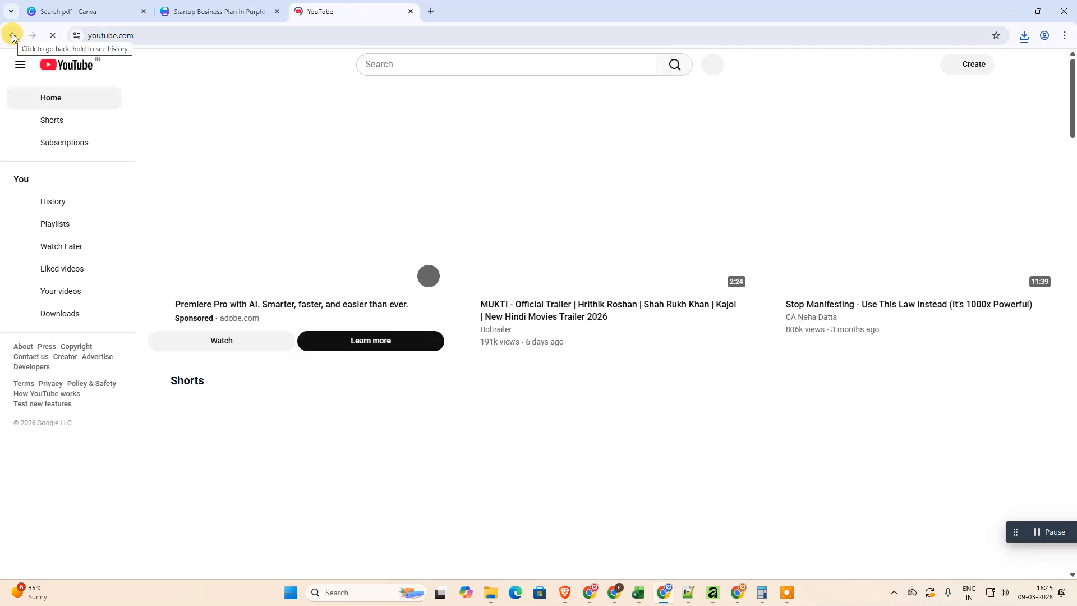
pyautogui.click(12, 35)
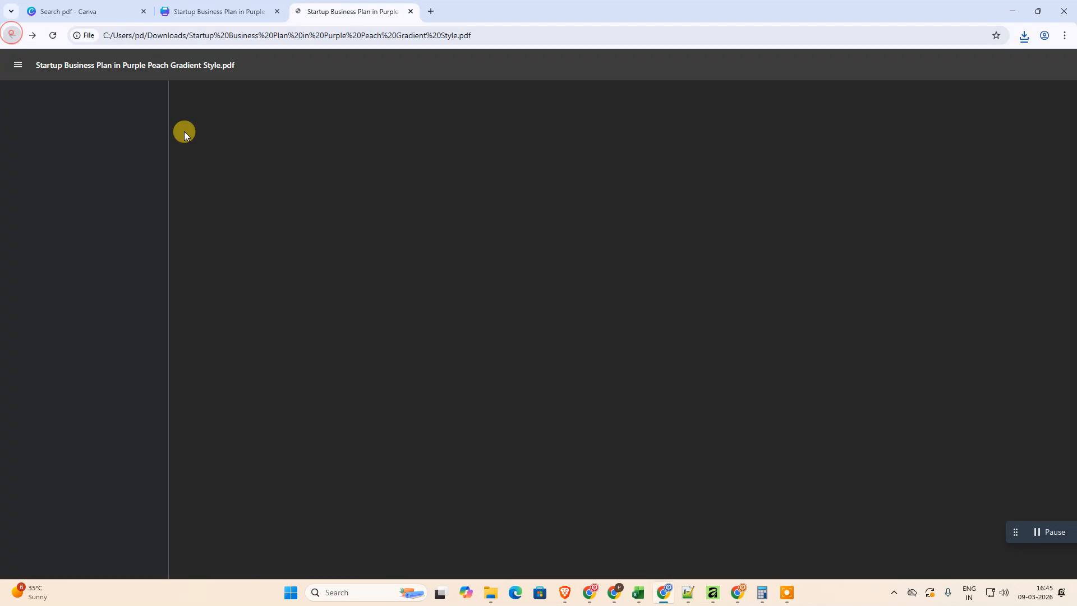
pyautogui.scroll(-3, 622, 414)
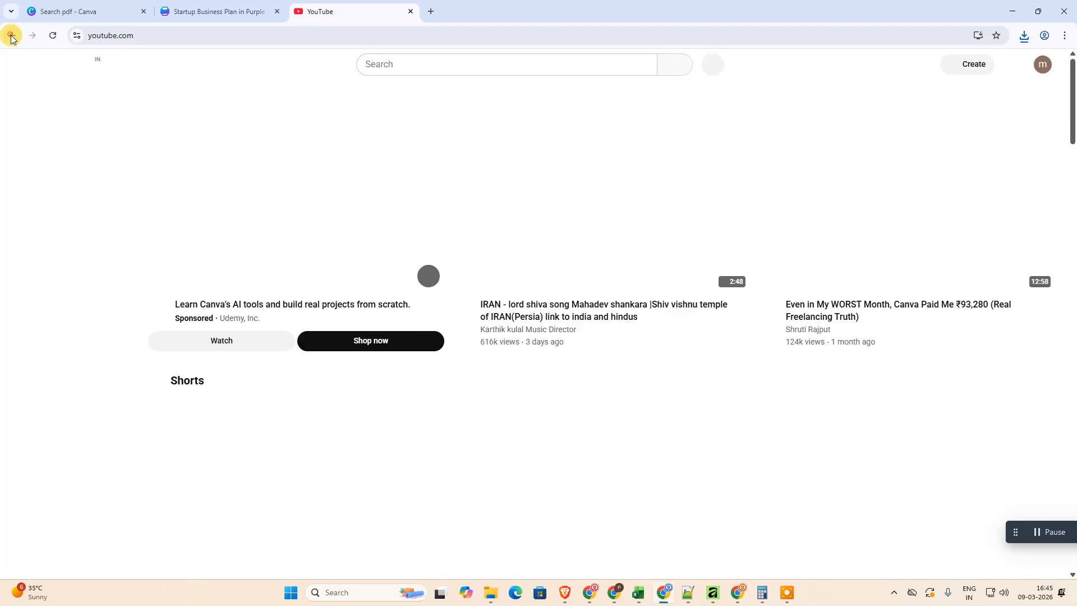
pyautogui.click(12, 36)
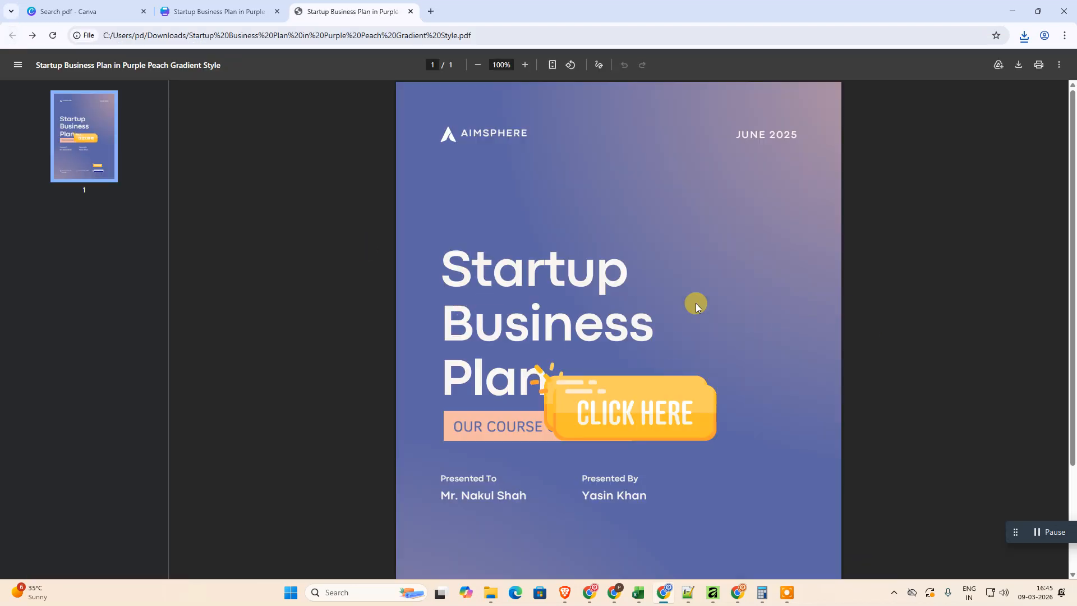